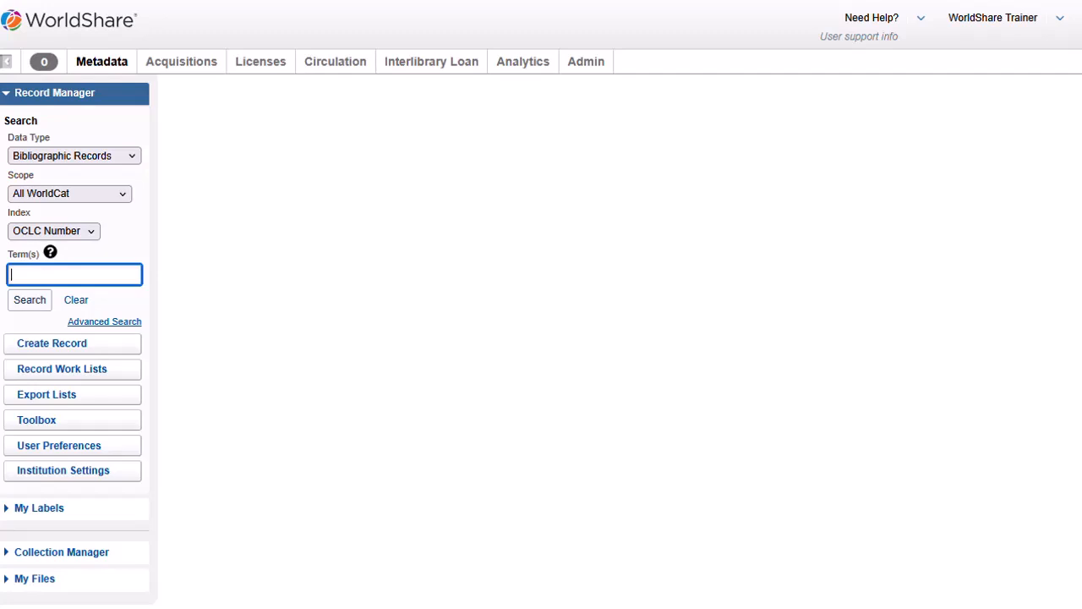
click(55, 231)
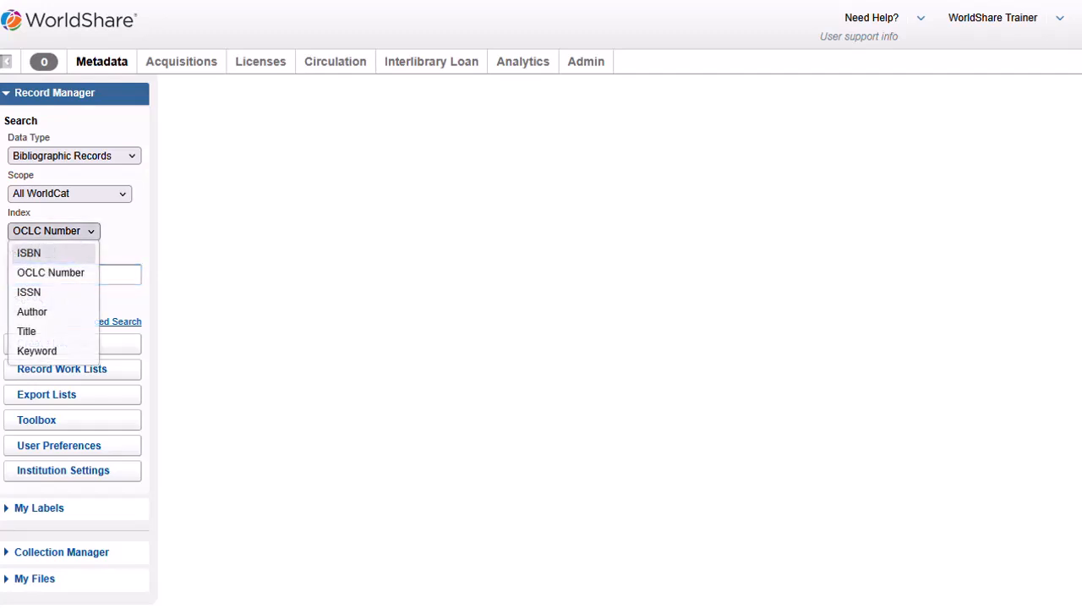
click(31, 253)
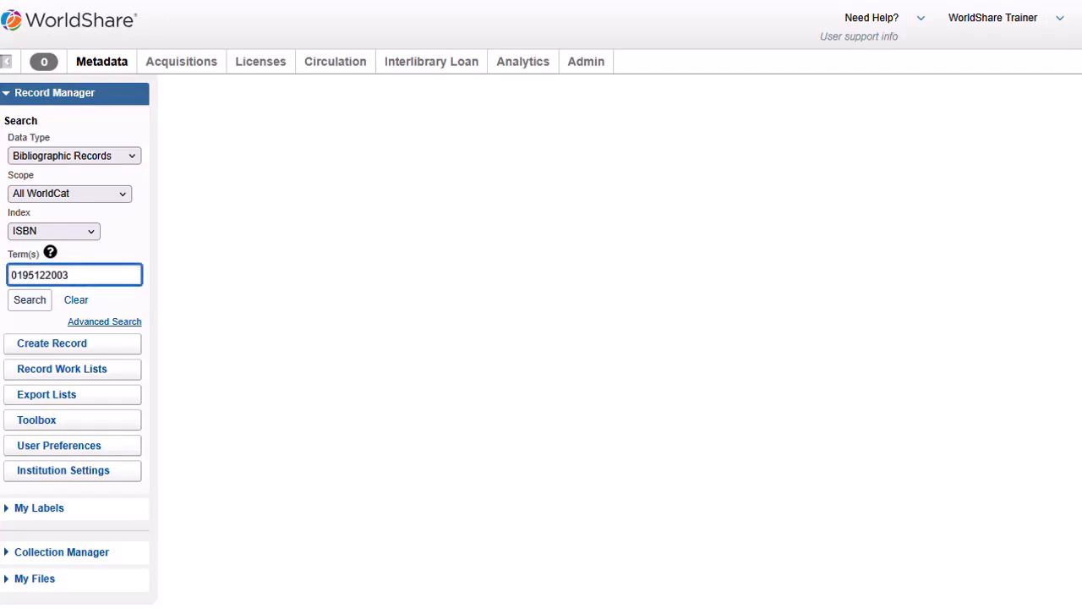
key(Return)
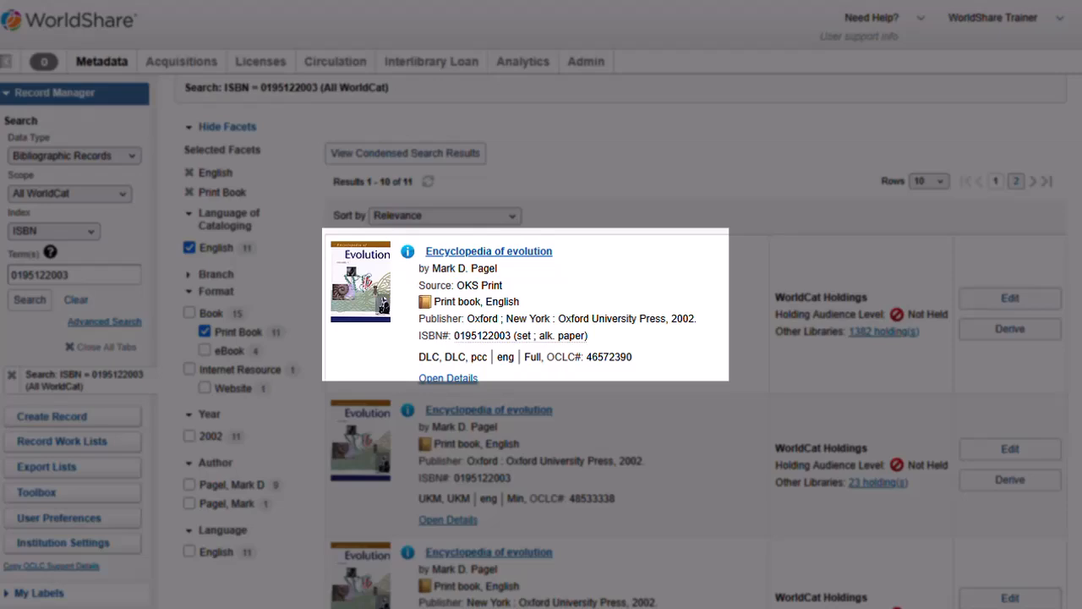
Open the Encyclopedia of evolution print book record 46572390 for editing and start a new local holdings record (LHR) from it.
mouse_move(407, 252)
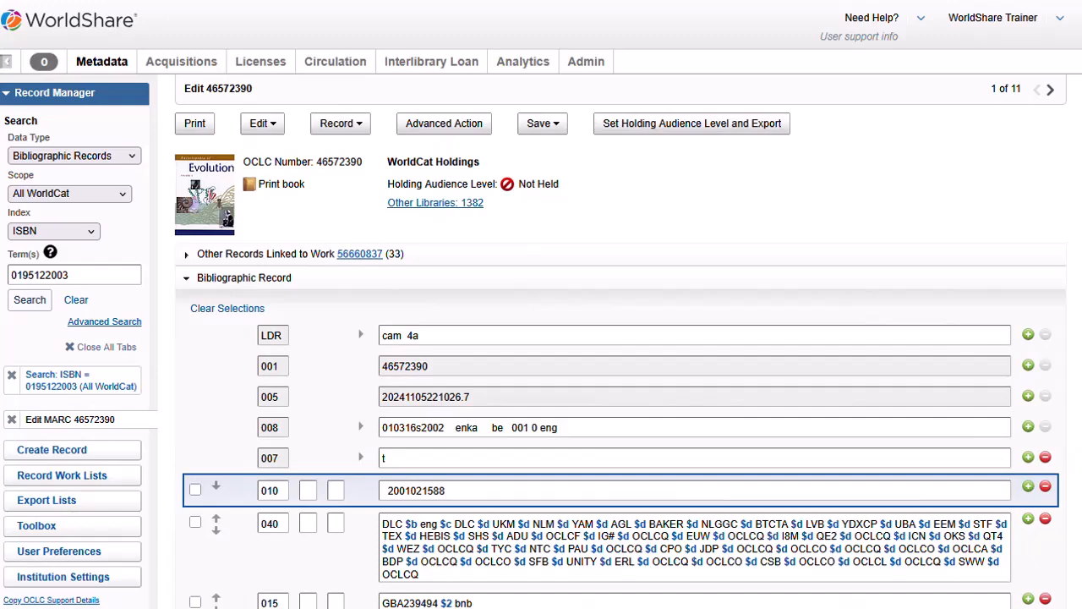
scroll(592, 355, down, 6)
scroll(215, 453, down, 10)
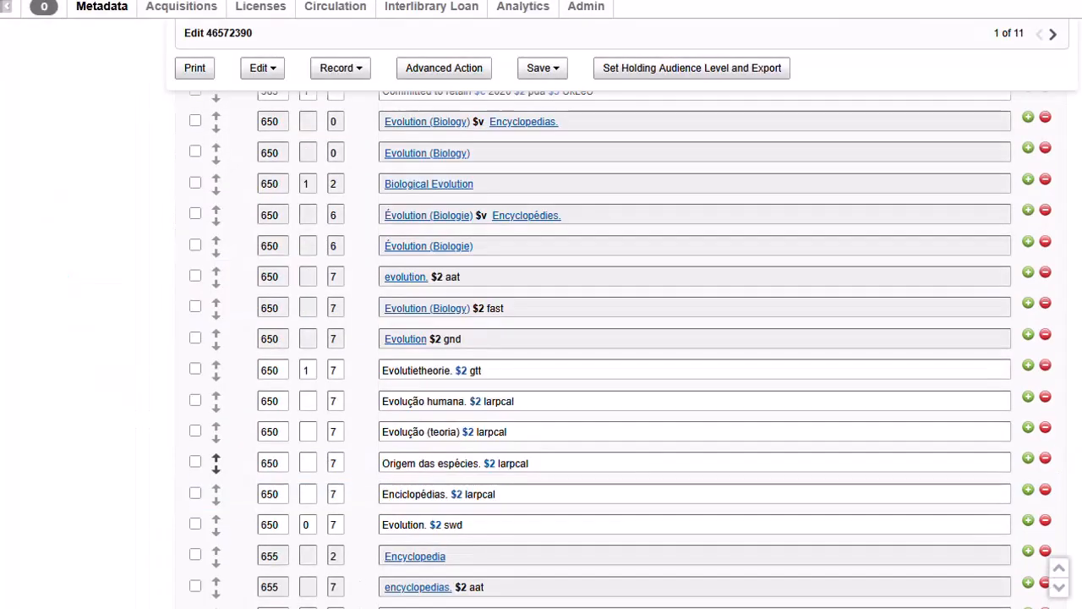
click(341, 69)
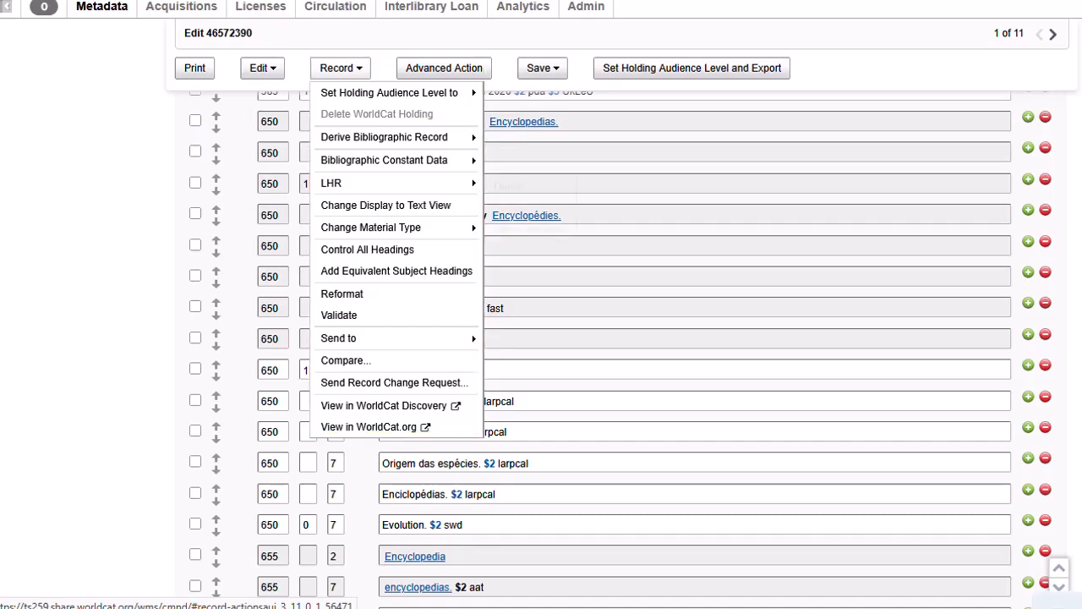
mouse_move(385, 184)
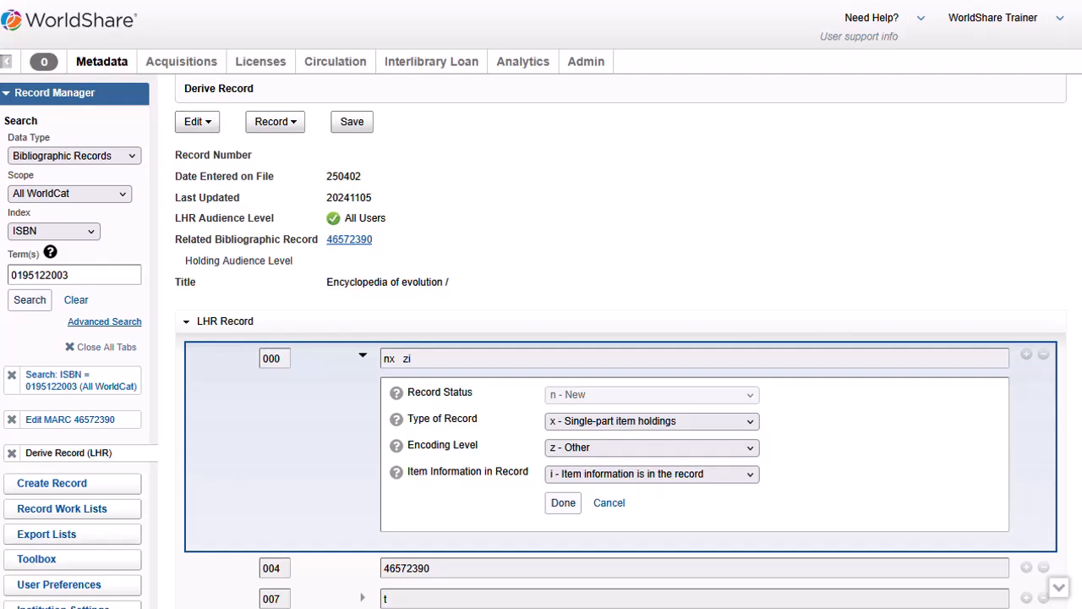
Set the 000 field's type of record to v - Multipart item holdings and its encoding level to 3 - Holdings level 3.
click(652, 421)
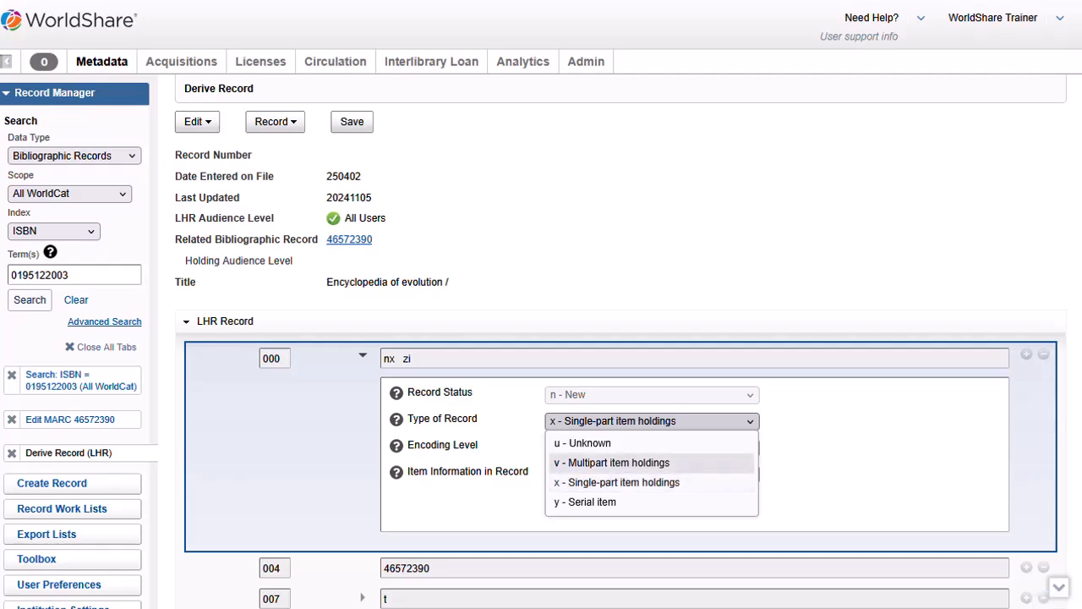
click(612, 463)
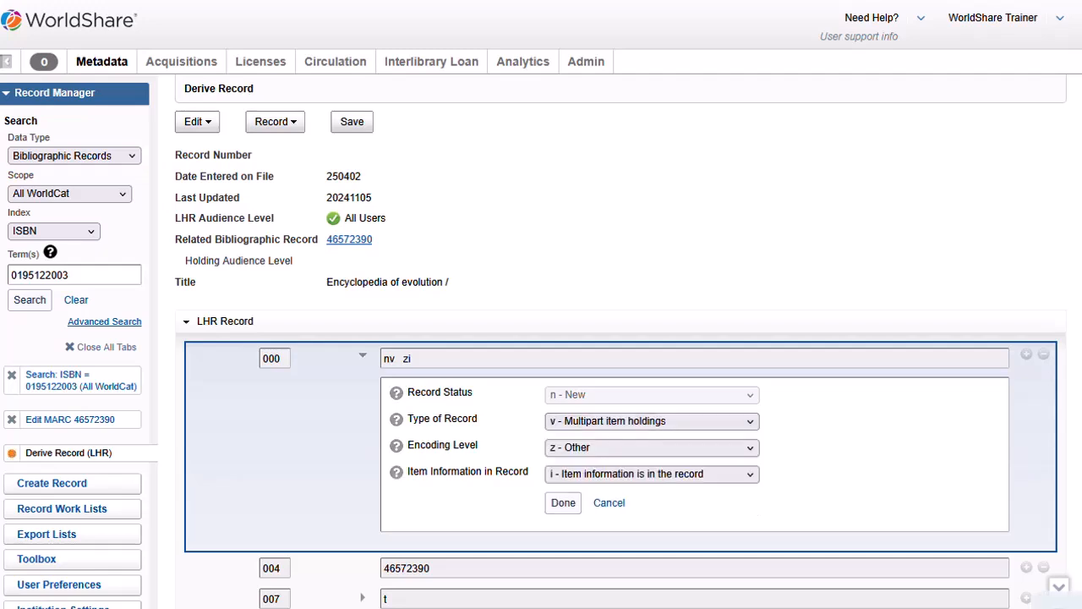
click(651, 447)
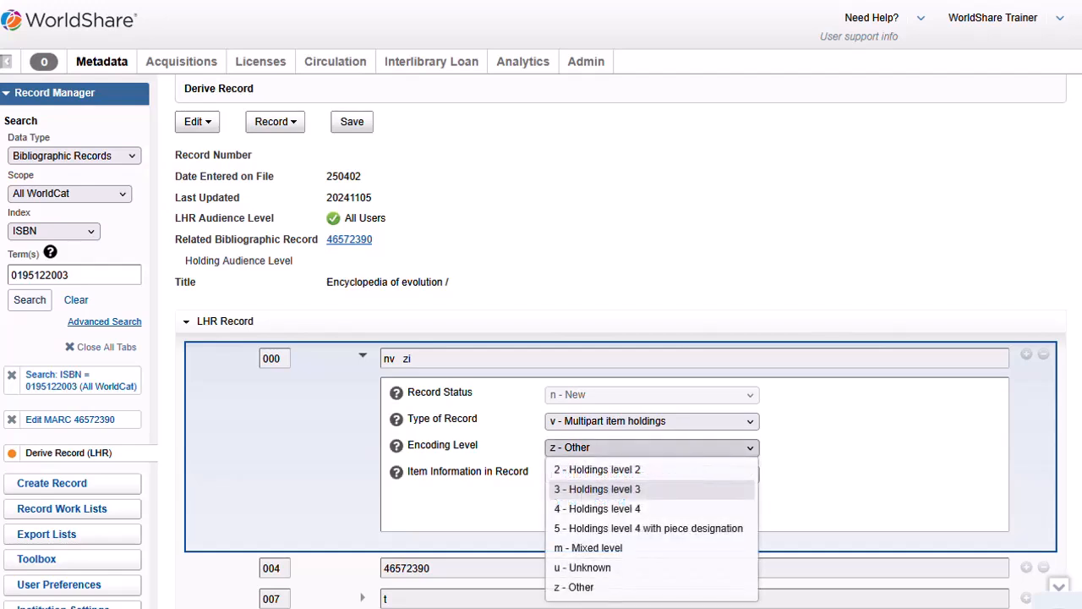
click(609, 488)
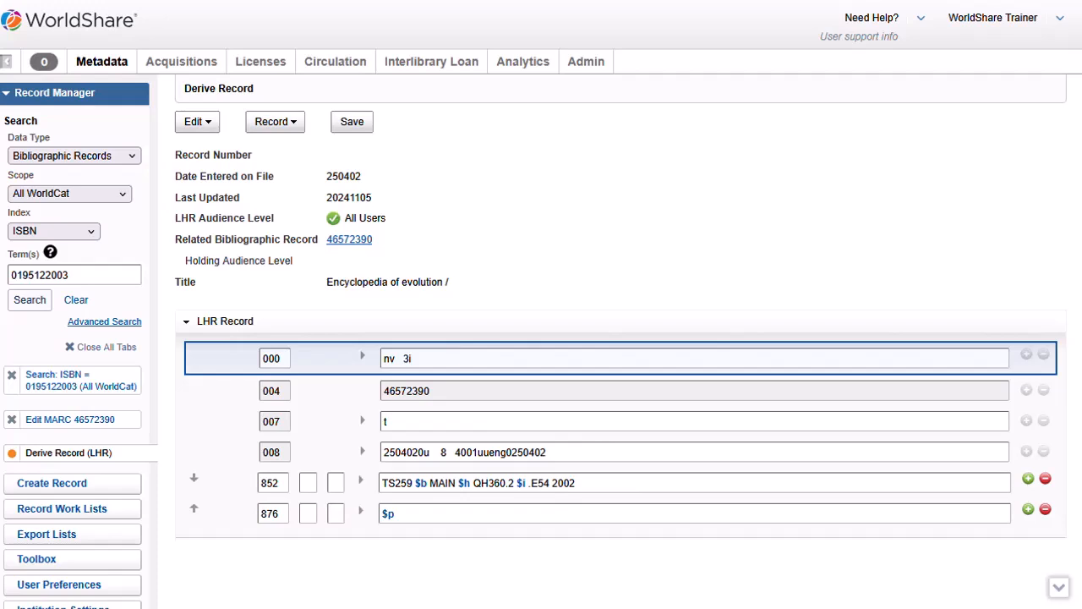
Set the 007 field's specific material designation to a - Regular print.
click(362, 421)
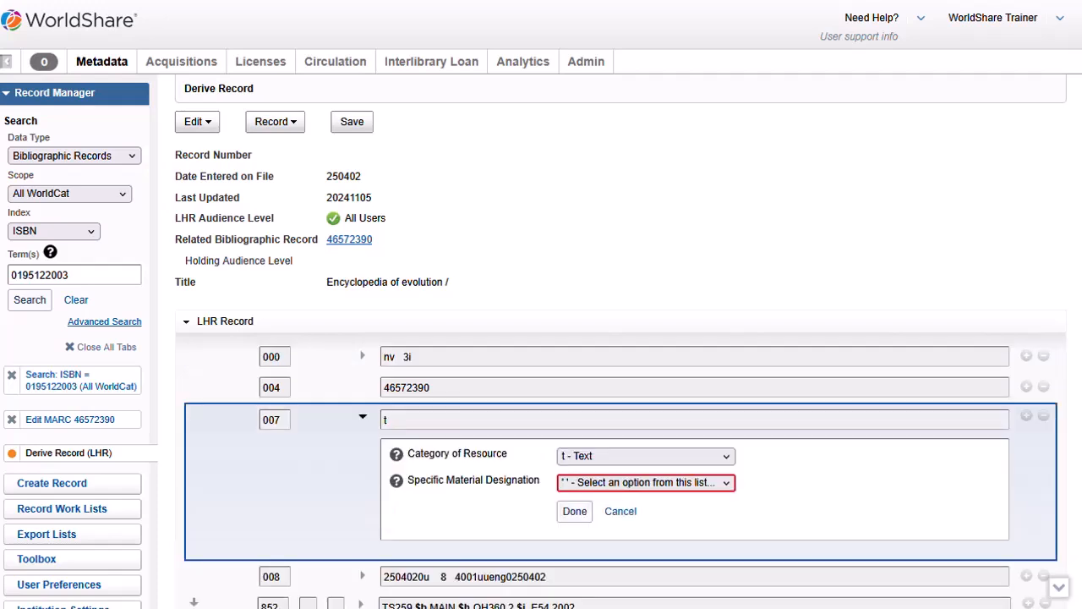
click(646, 483)
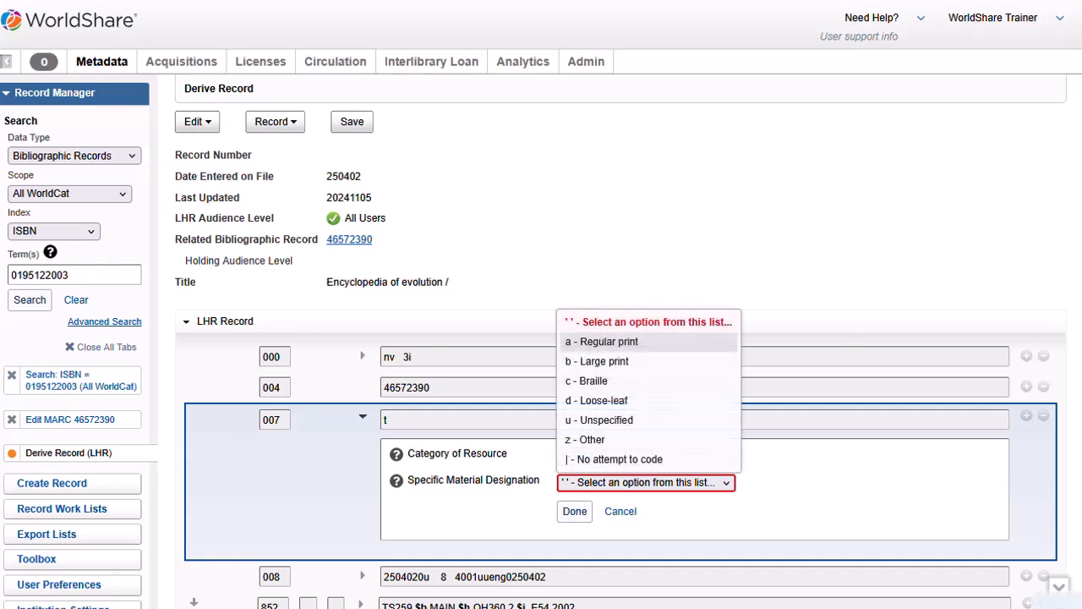
click(602, 342)
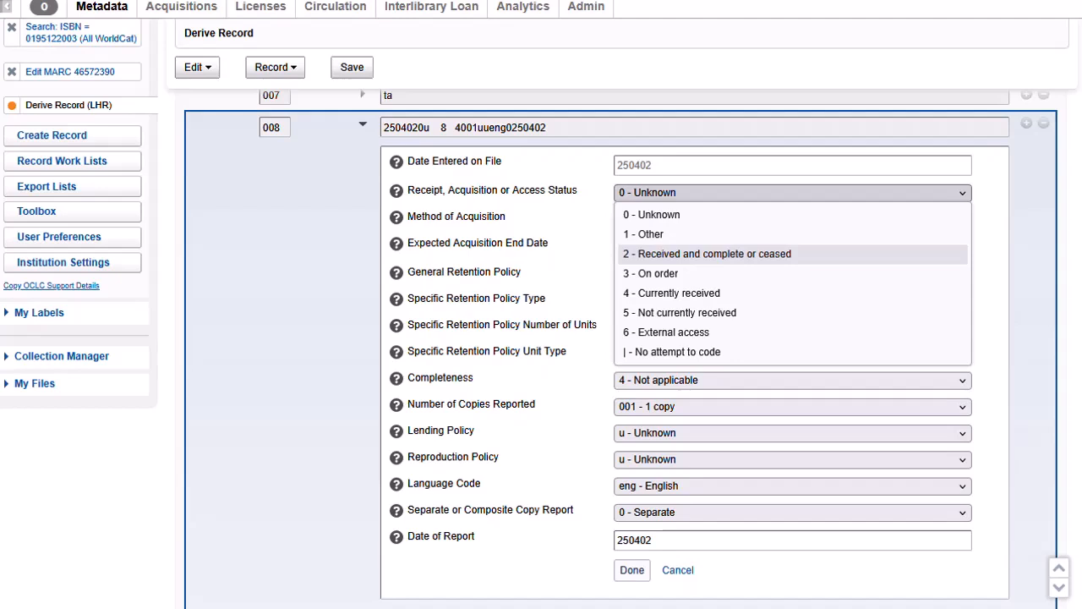
In the 008 field, set the receipt status to 2 - Received and complete or ceased and the acquisition method to p - Purchase.
key(Return)
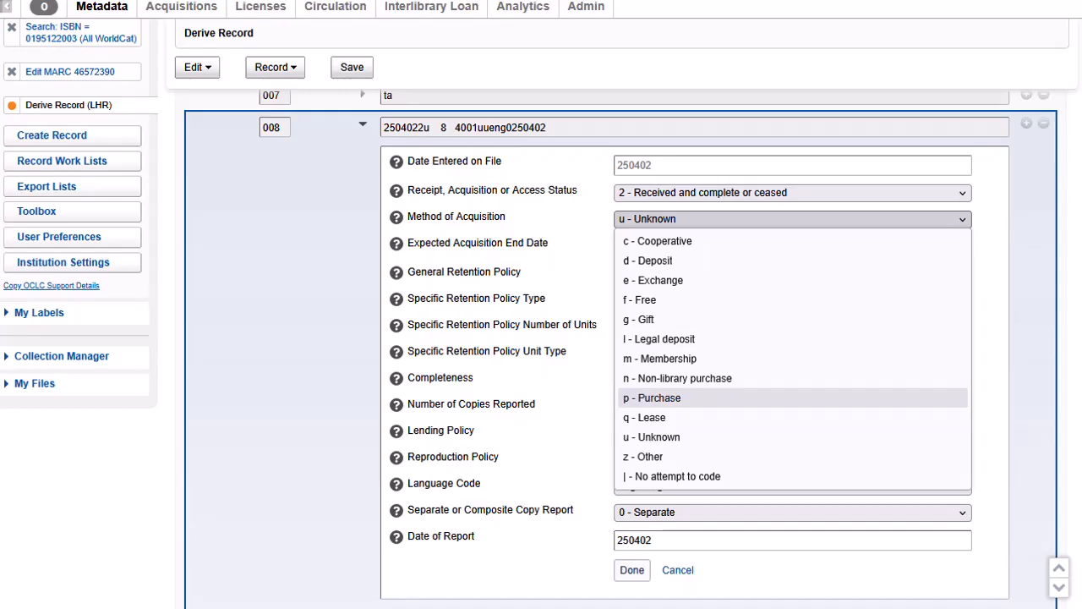
key(Return)
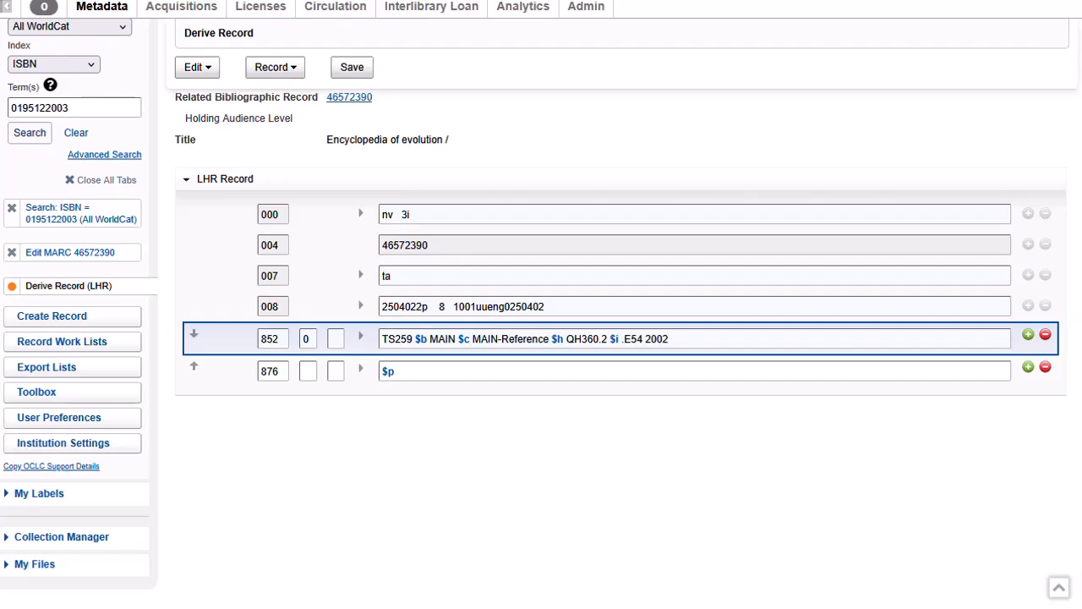
Add an 853 field below the 852 with compressibility 3 - Unknown and caption evaluation 3 - Captions unverified - all levels may not be present.
key(Return)
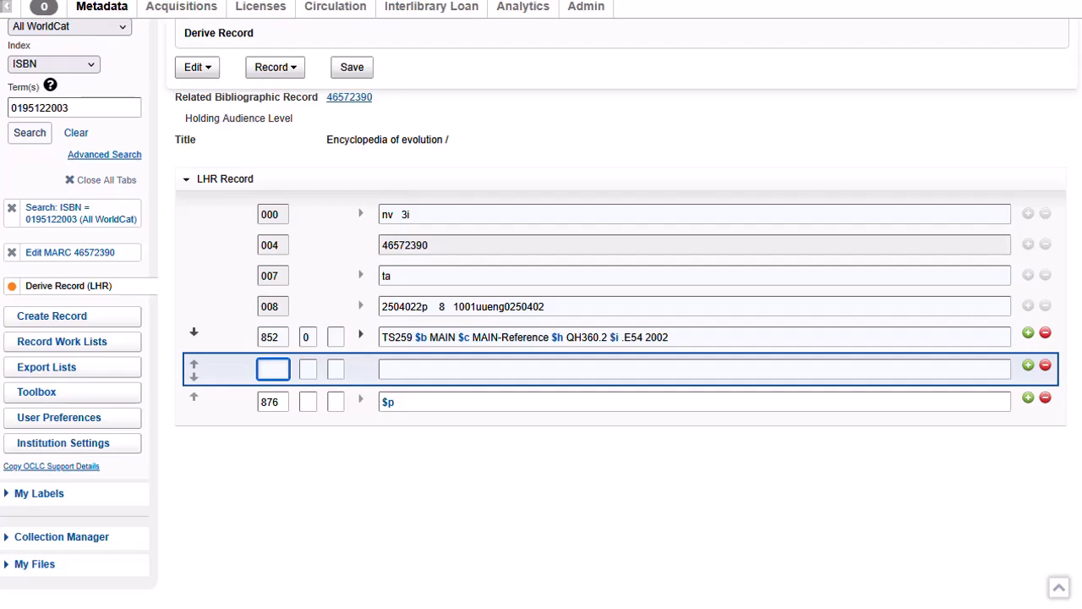
text(853)
key(Tab)
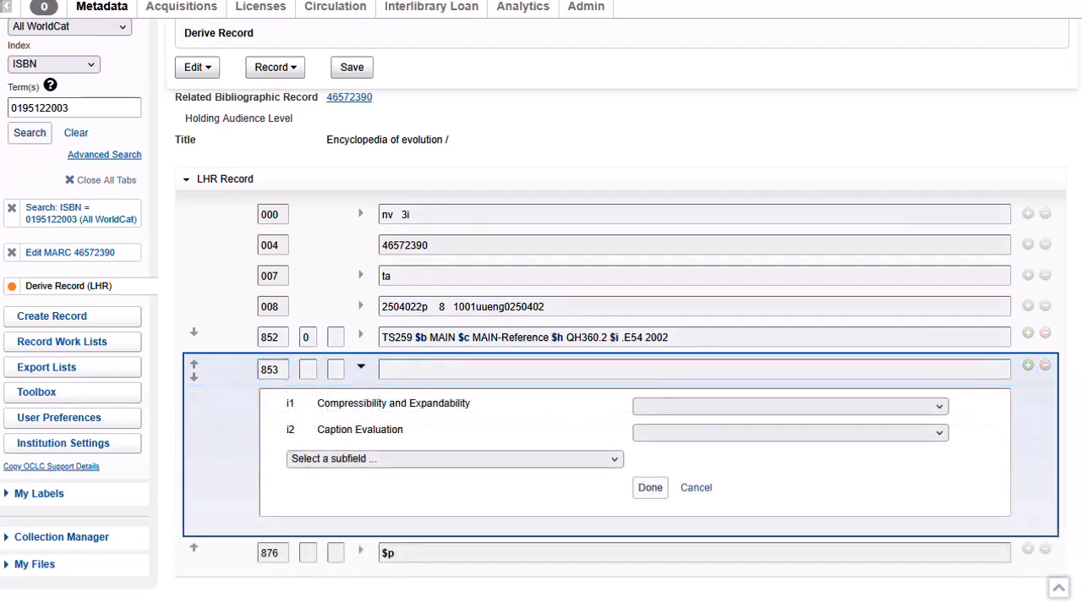
click(791, 407)
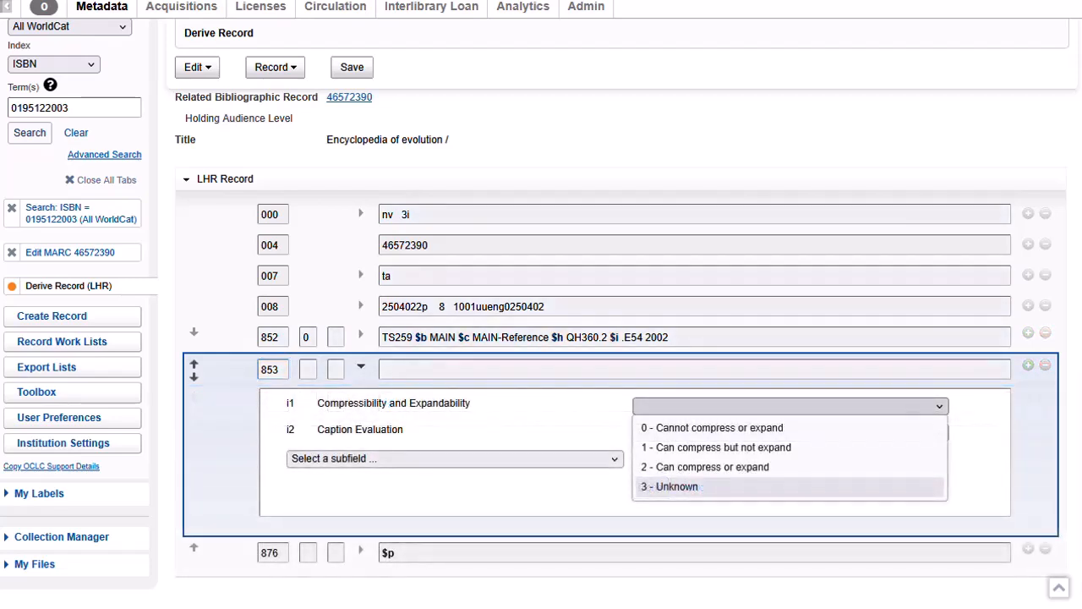
click(719, 487)
click(744, 432)
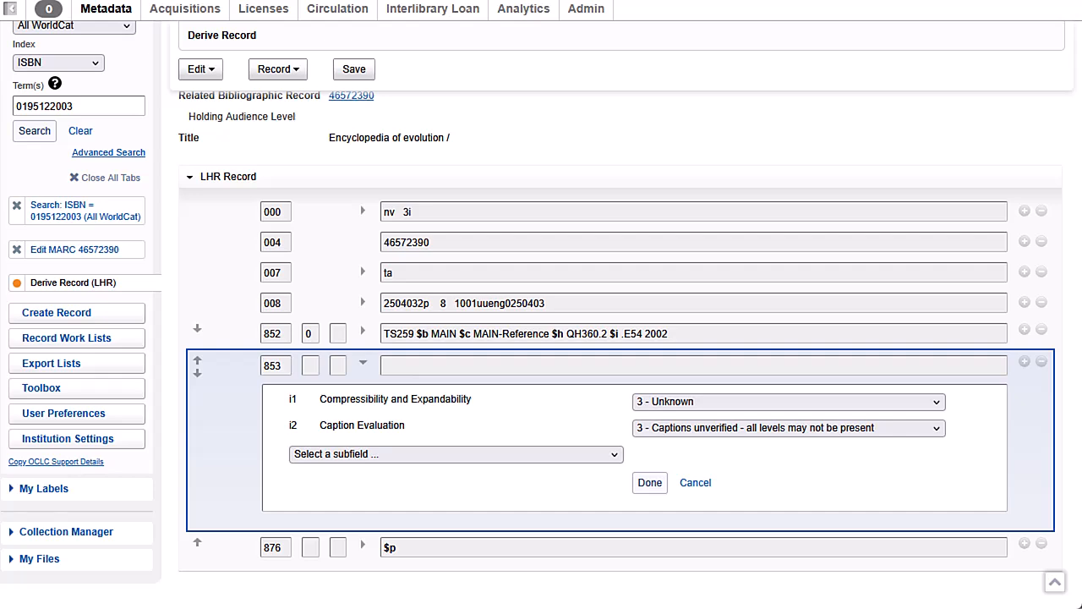
Give the 853 field subfield 8 (Field Link and Sequence Number) 1 and subfield a (First Level of Enumeration) v.
click(456, 455)
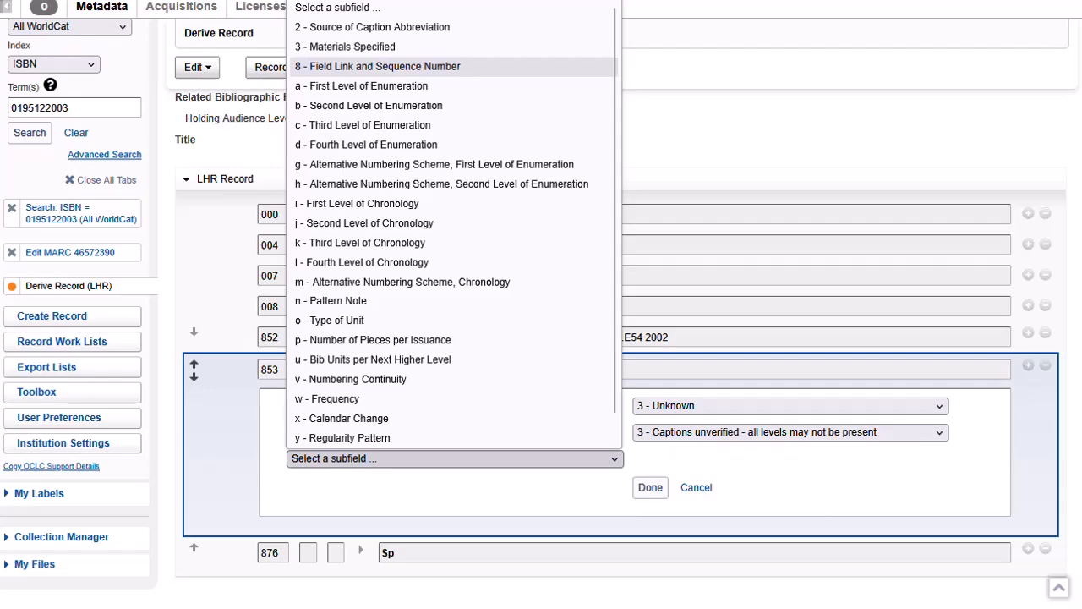
key(Return)
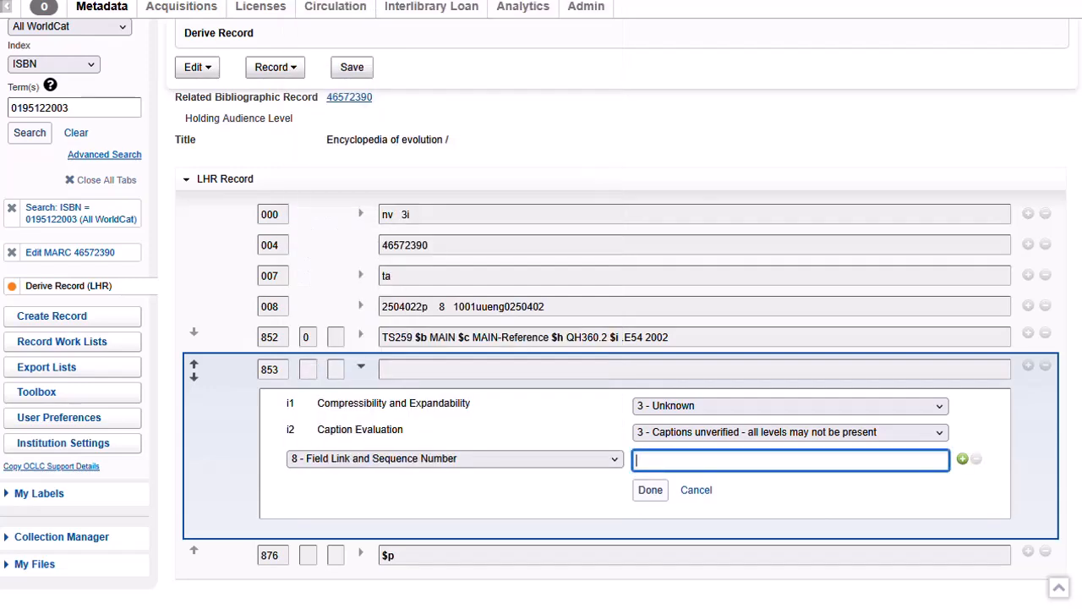
text(1)
click(962, 458)
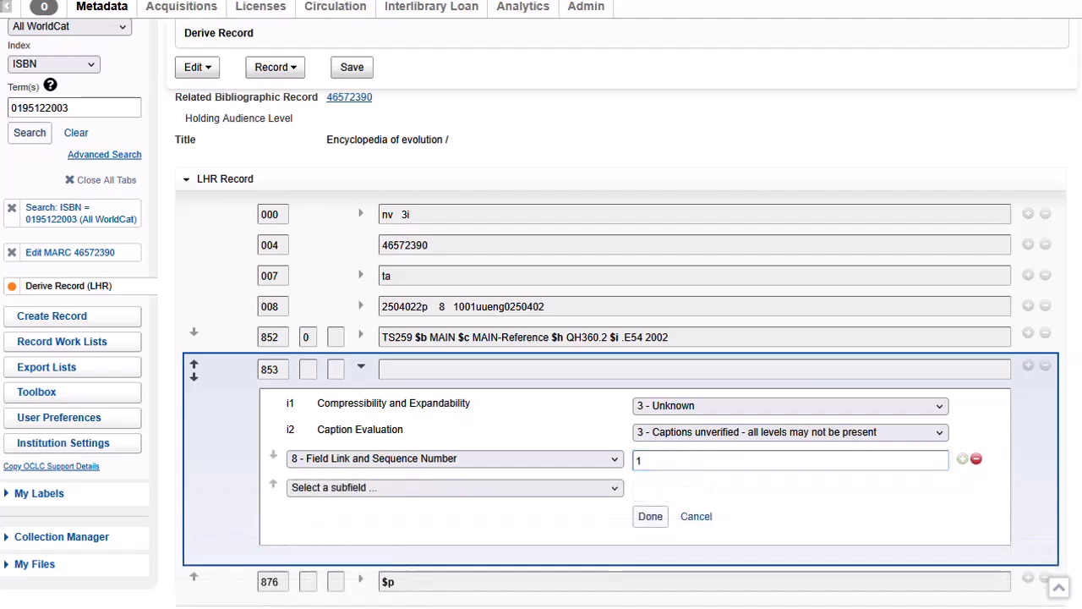
click(455, 488)
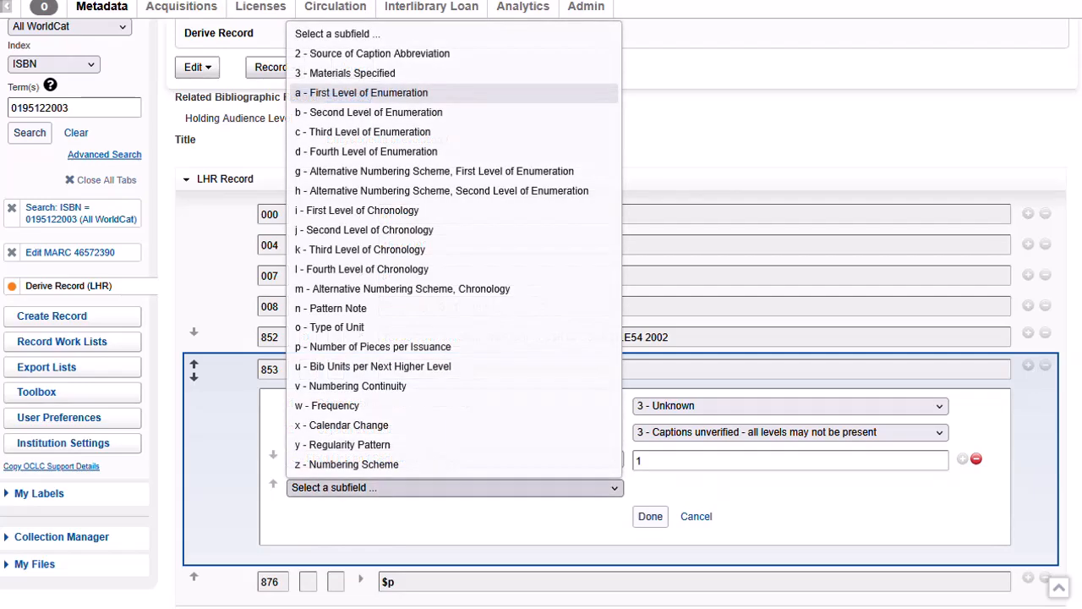
click(361, 93)
click(791, 489)
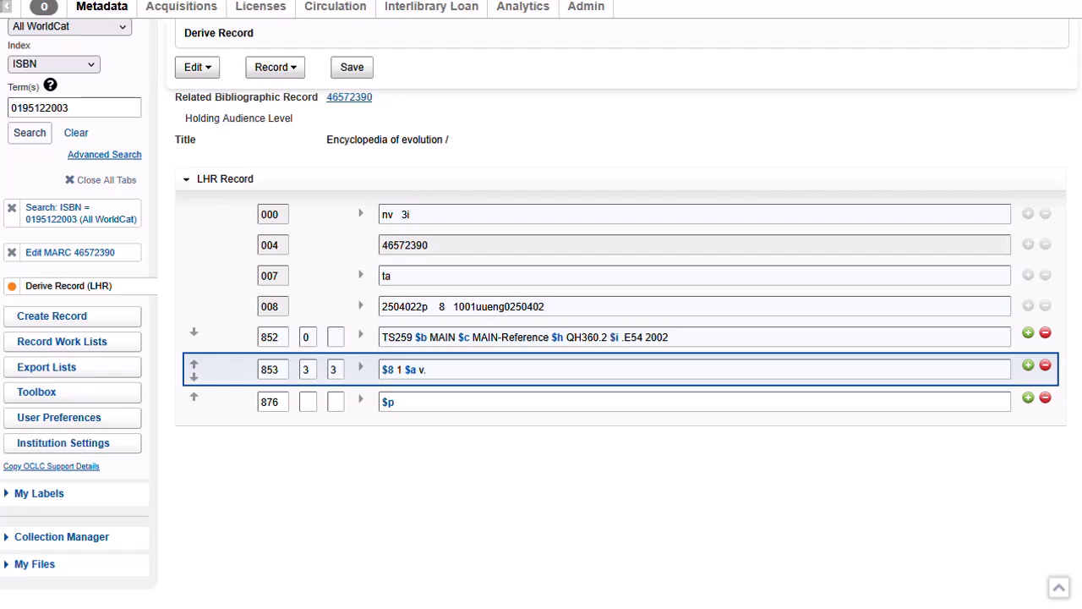
Add an 863 field below the 853 and set its field encoding level to 3 - Holdings level 3.
key(Return)
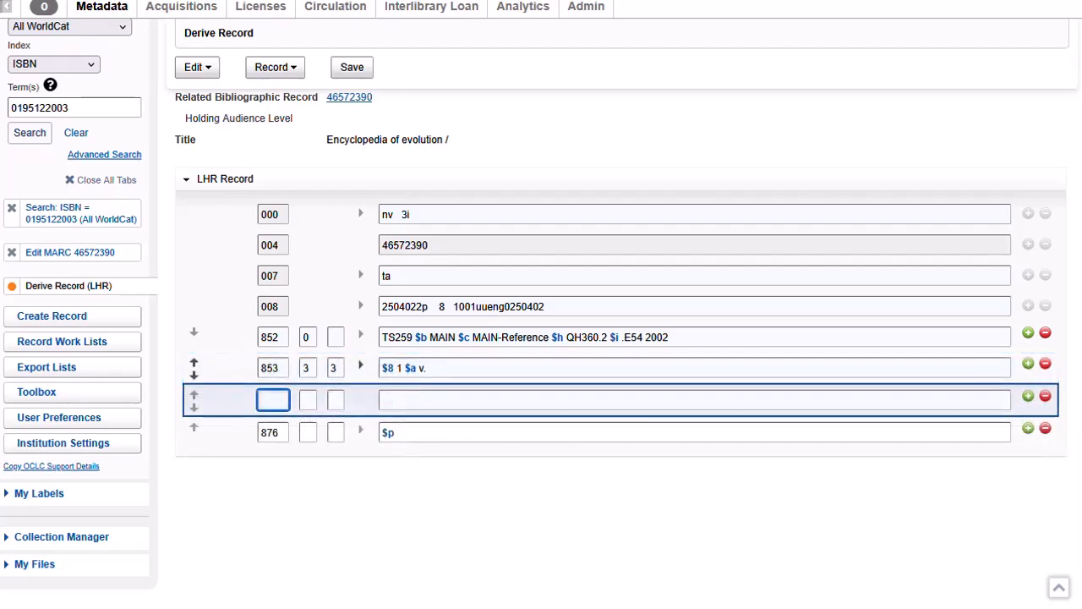
text(863)
key(Tab)
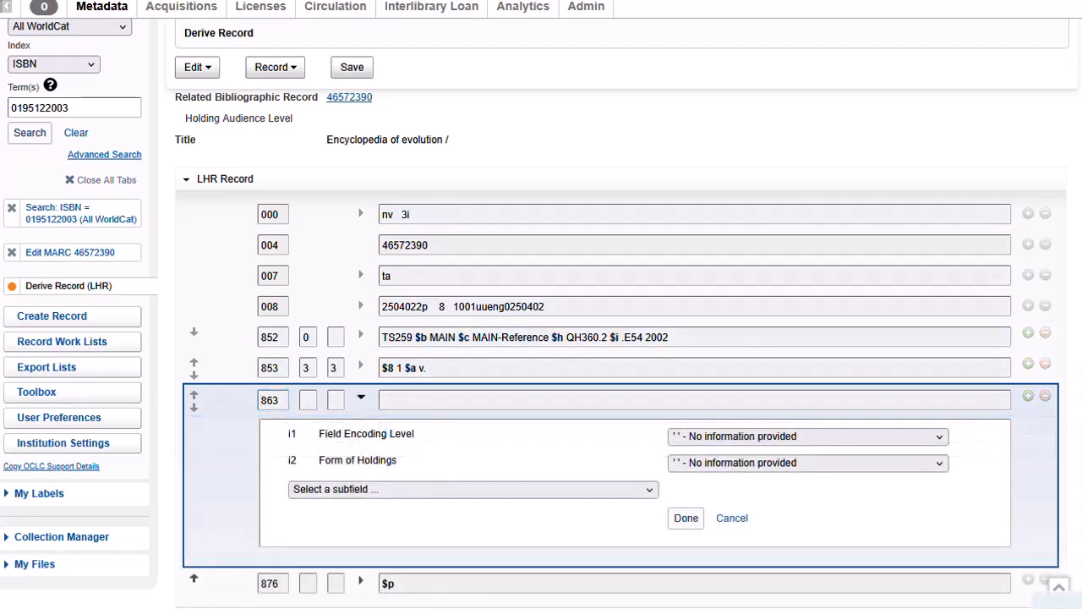
click(808, 437)
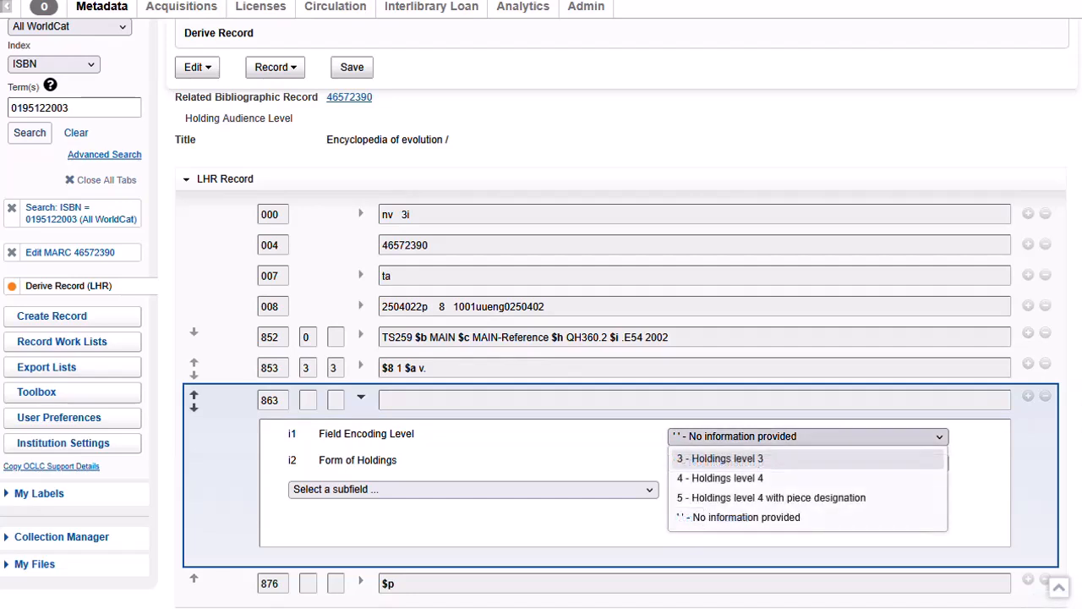
click(720, 458)
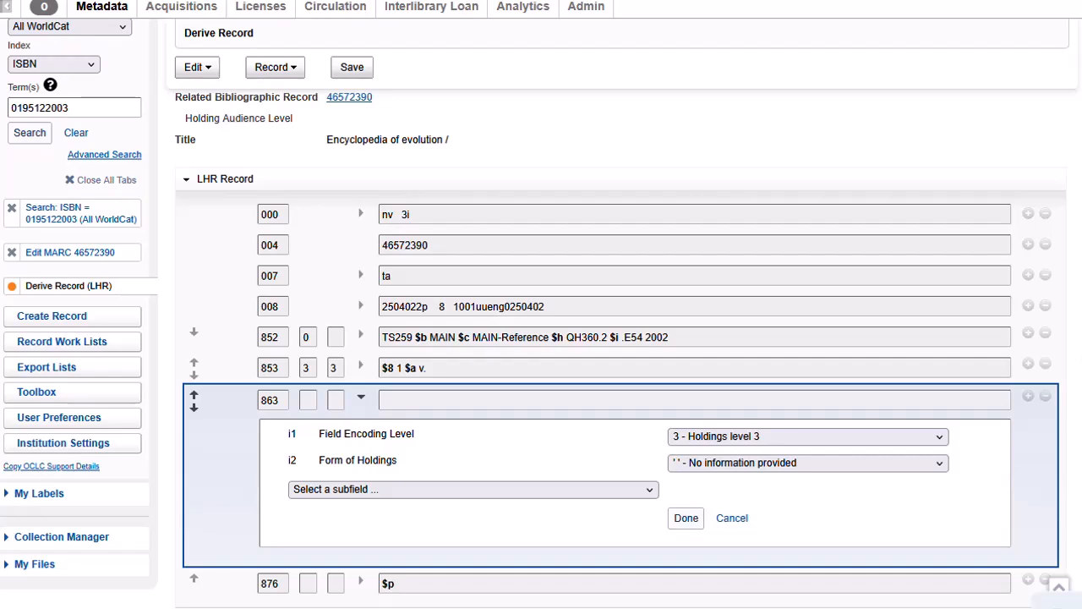
Add subfield 8 (Field Link and Sequence Number) with the value 1.1 to the 863 field.
click(473, 489)
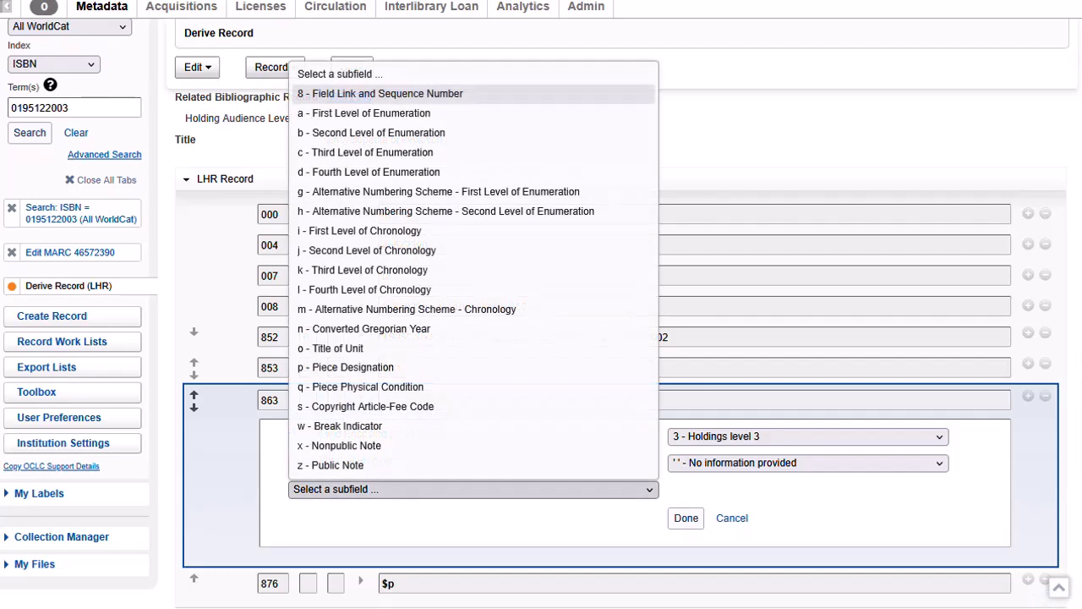
key(Return)
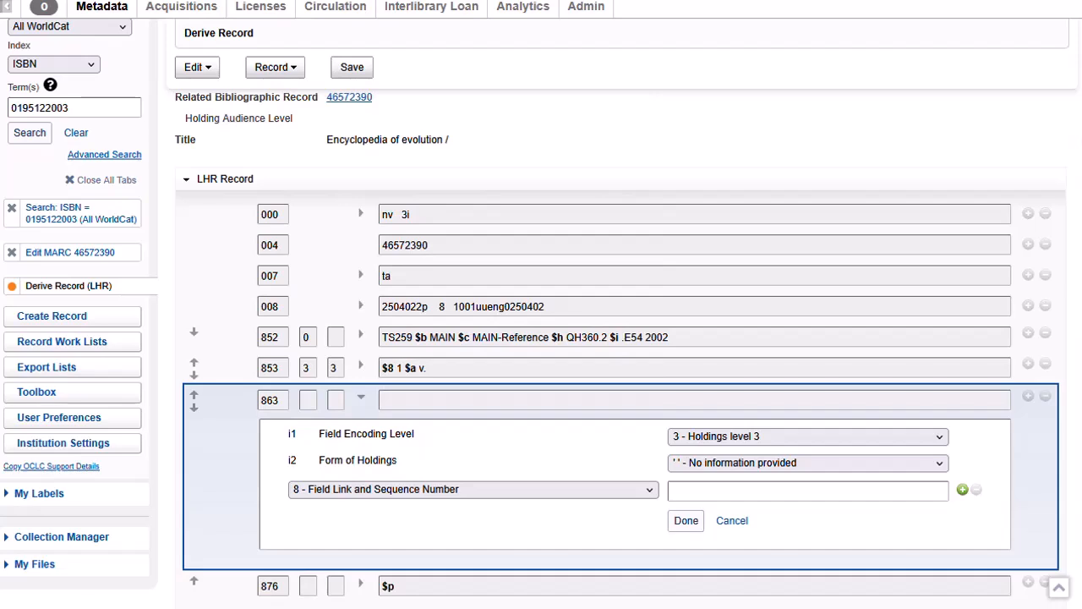
key(Tab)
text(1.1)
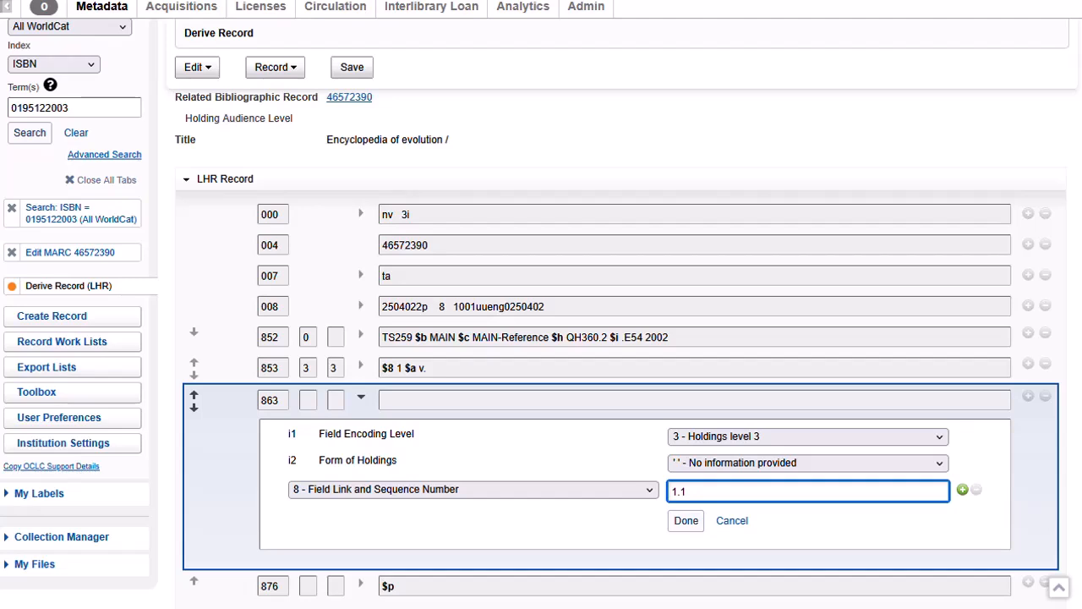
Add subfield a (First Level of Enumeration) with the value 1 to the 863 field and finish the field.
click(963, 490)
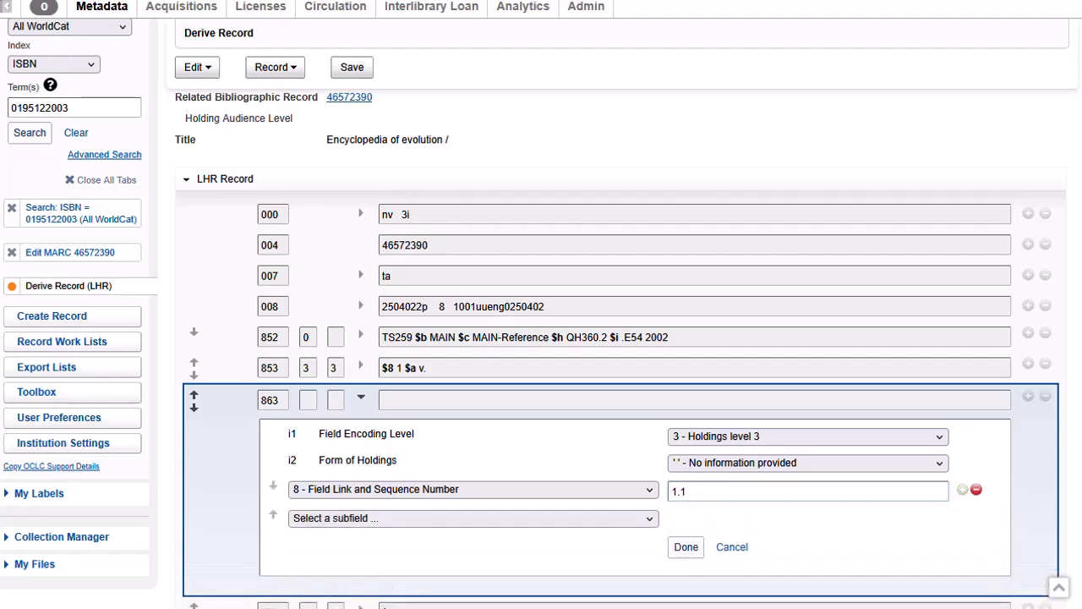
click(474, 518)
click(364, 142)
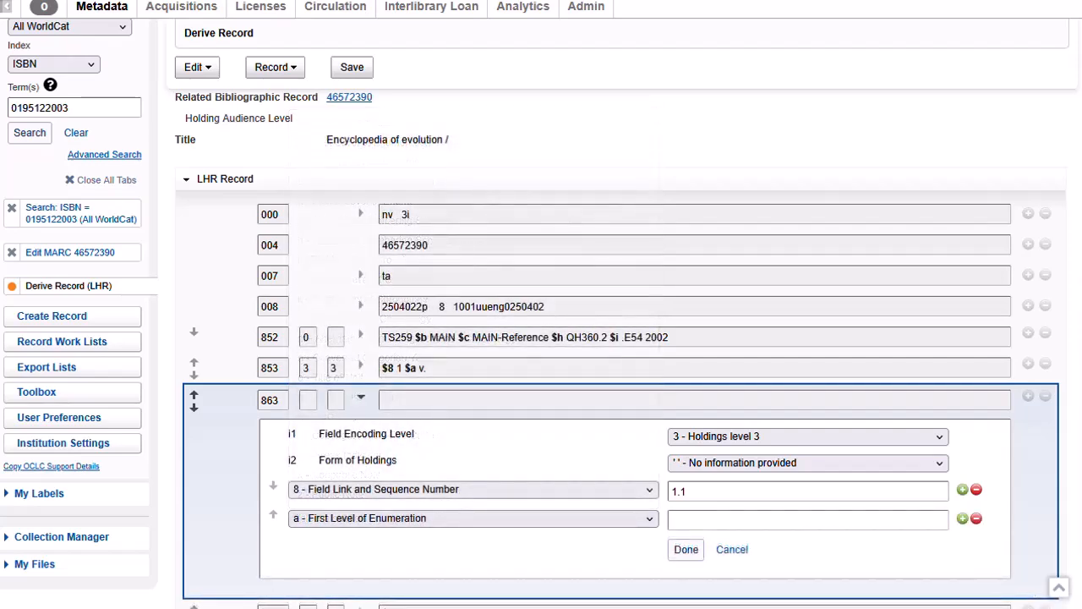
click(808, 521)
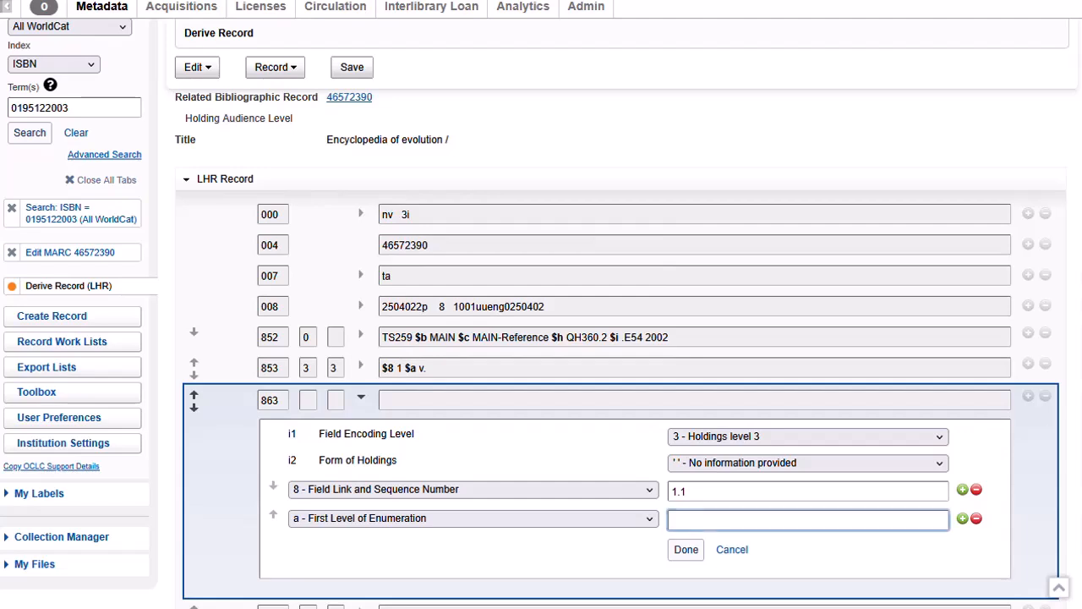
text(1)
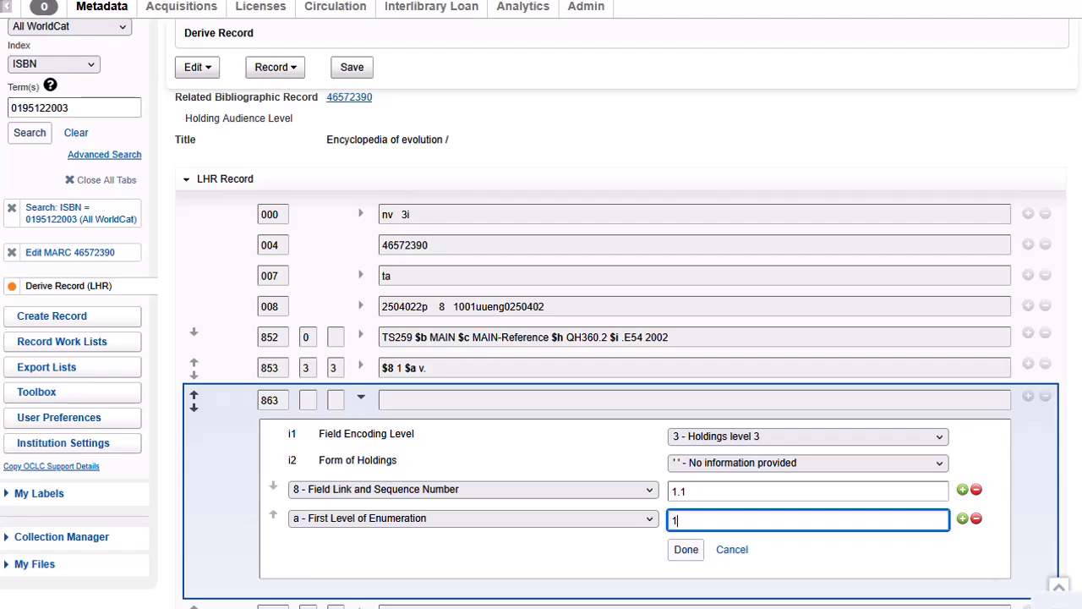
key(Return)
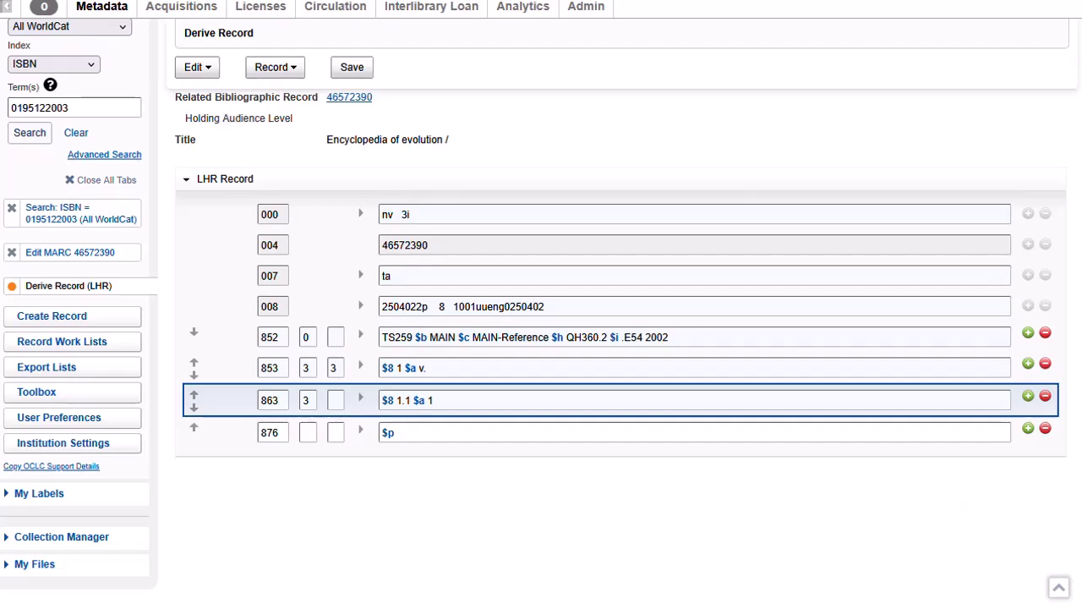
Add a second 863 field below the first and set its field encoding level to 3 - Holdings level 3.
key(Return)
text(863)
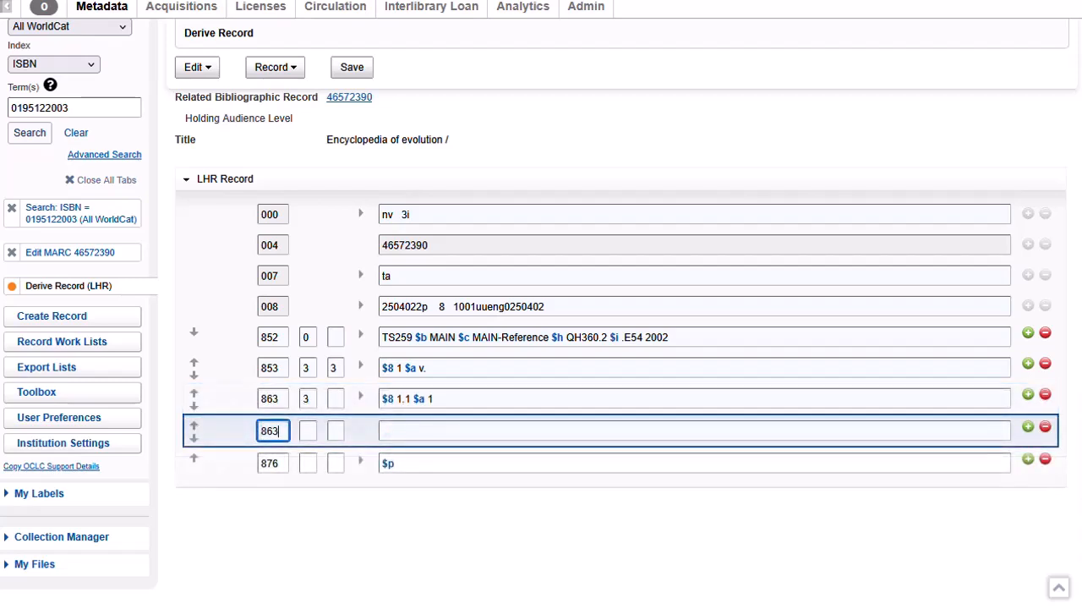
click(362, 429)
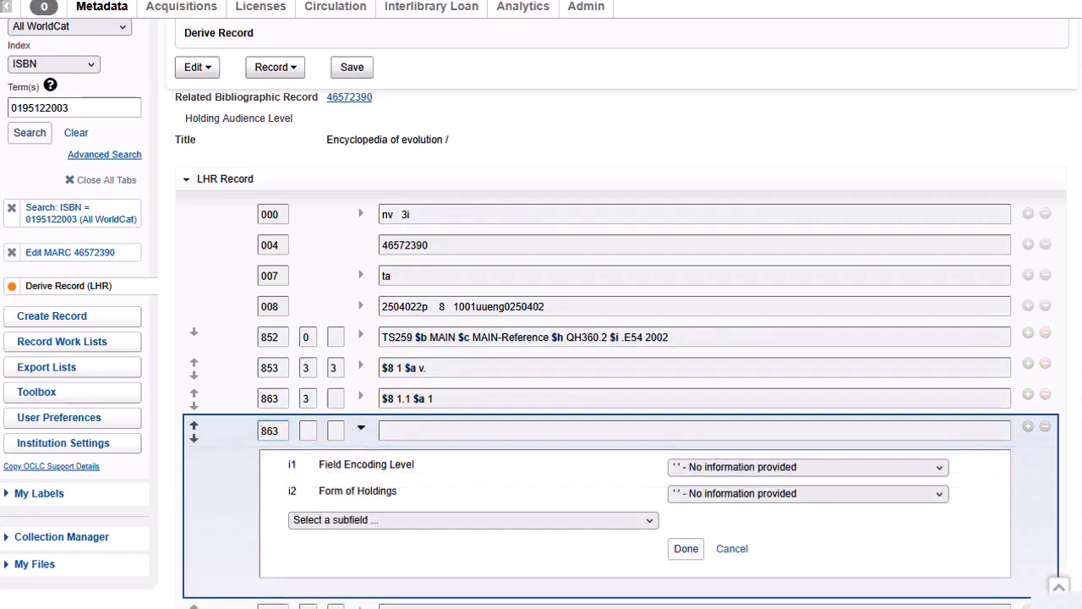
click(808, 468)
click(723, 491)
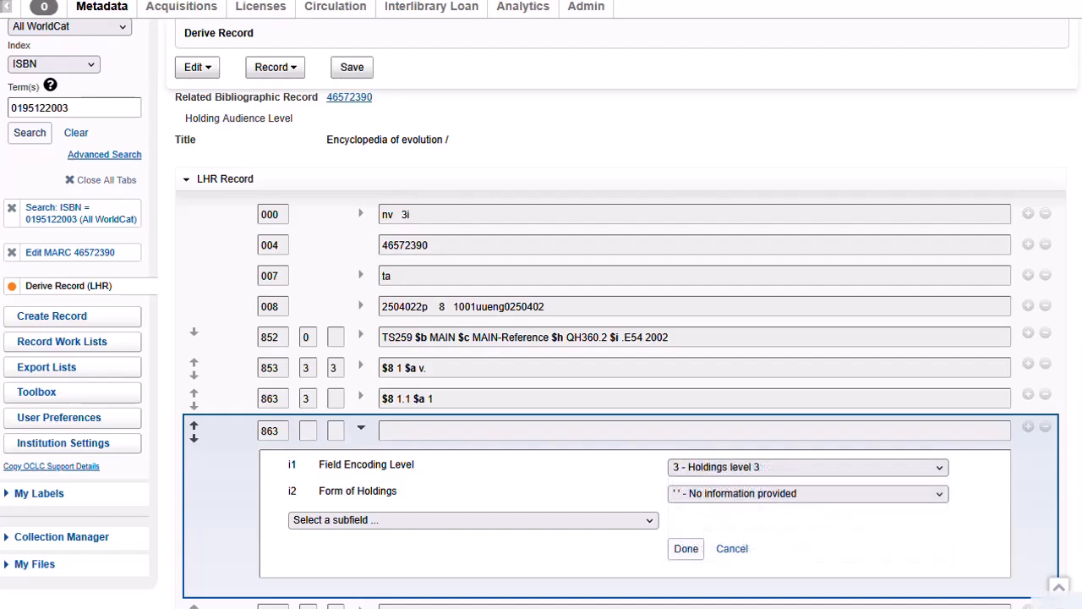
Add subfield 8 (Field Link and Sequence Number) with the value 1.2 to the second 863 field.
click(473, 520)
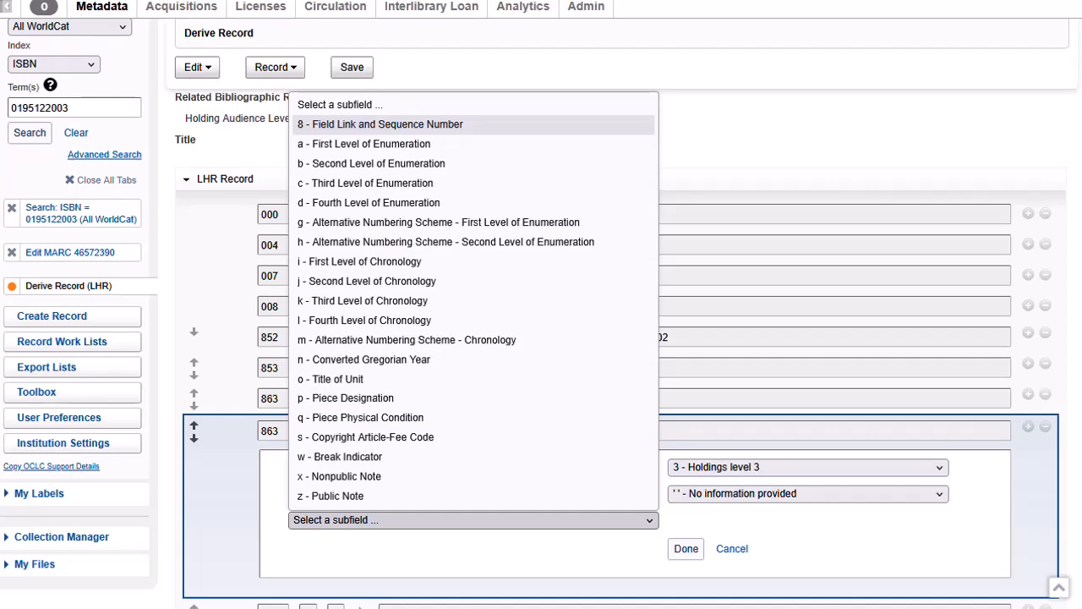
click(380, 124)
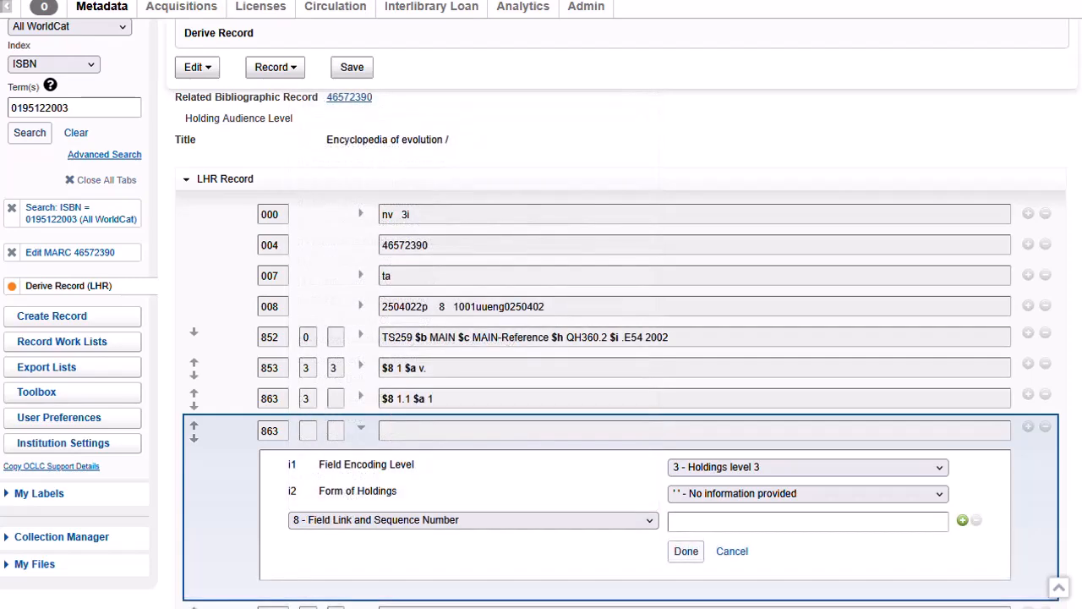
click(807, 522)
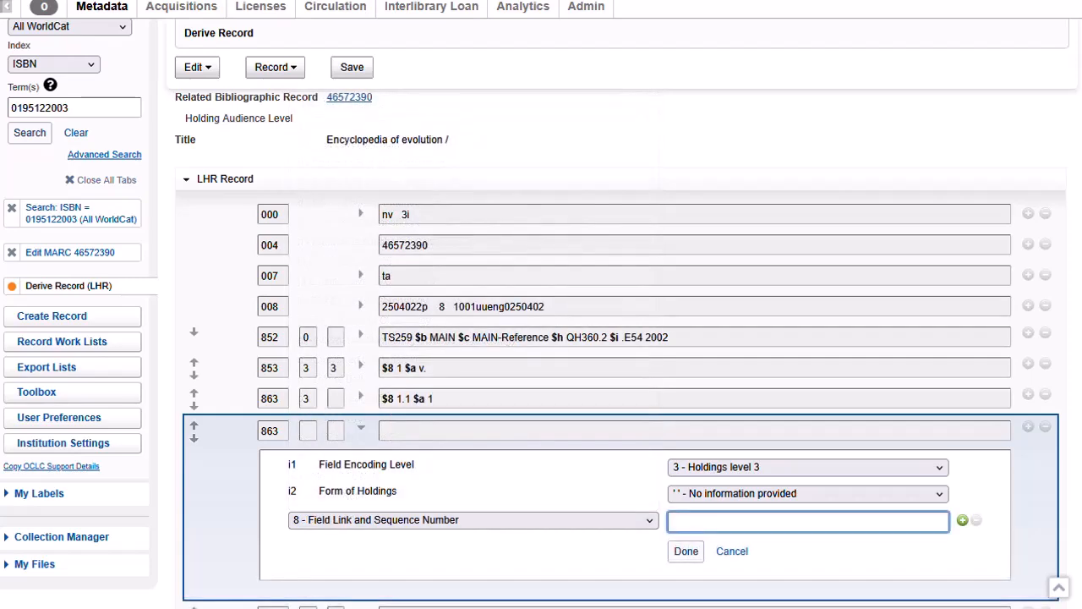
text(1.2)
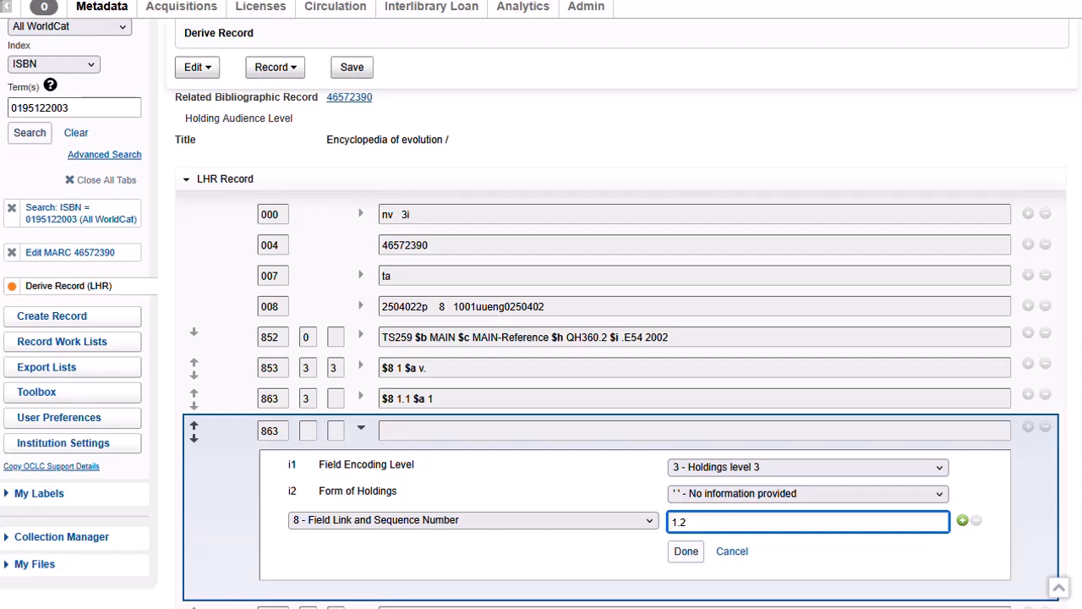
Add subfield a (First Level of Enumeration) with the value 2 to the second 863 field and finish the field.
click(962, 520)
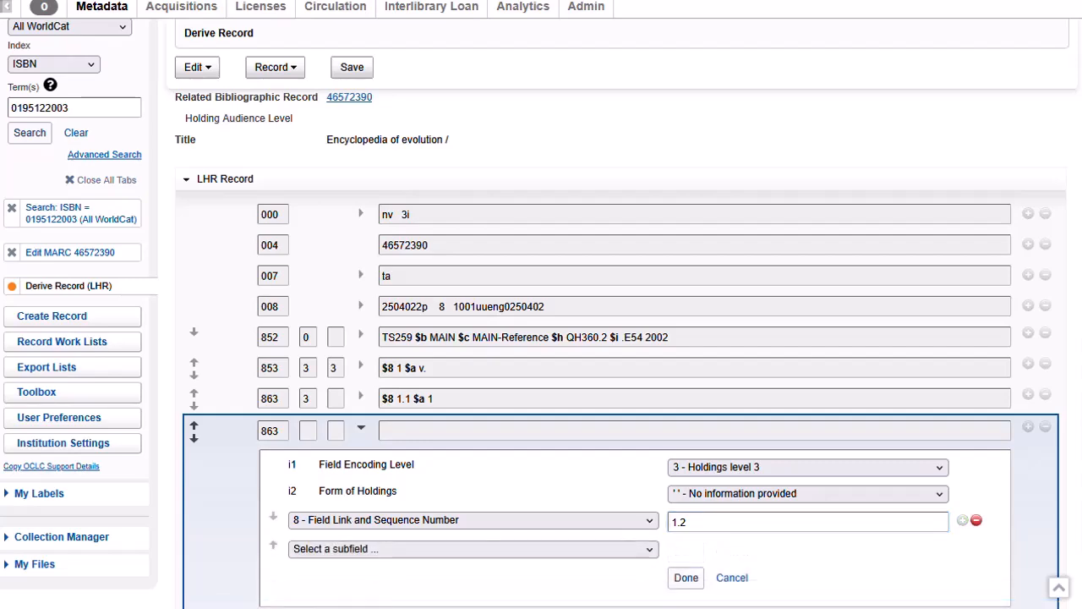
click(473, 549)
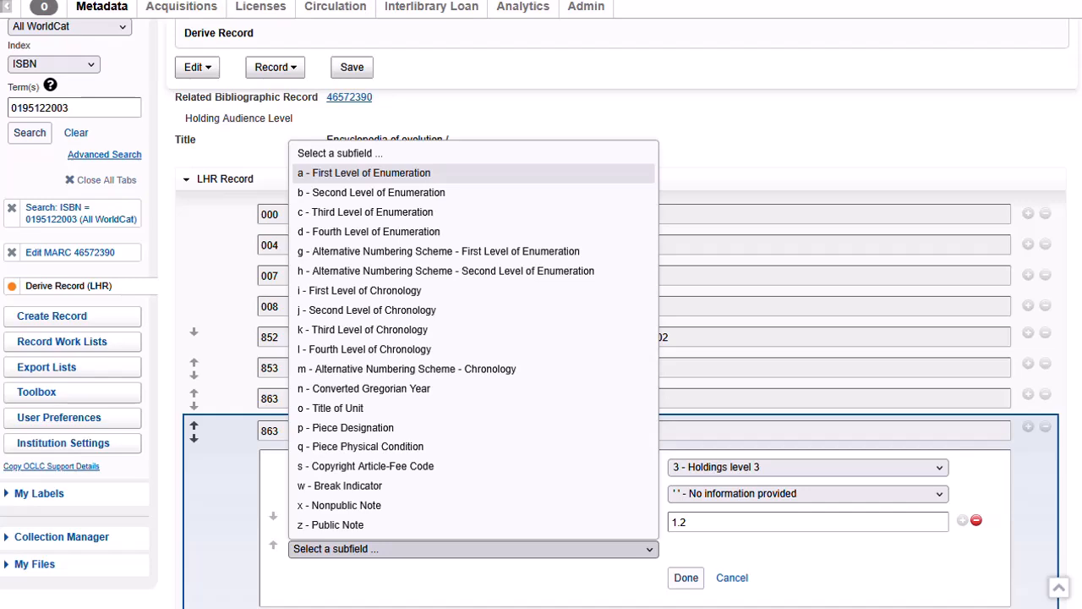
key(Return)
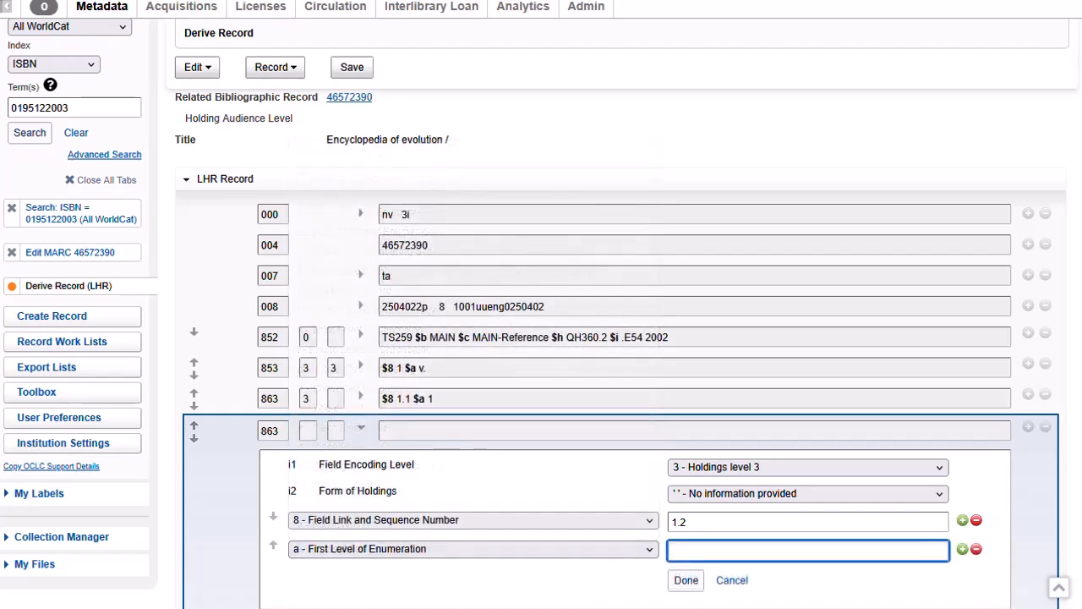
text(2)
key(Return)
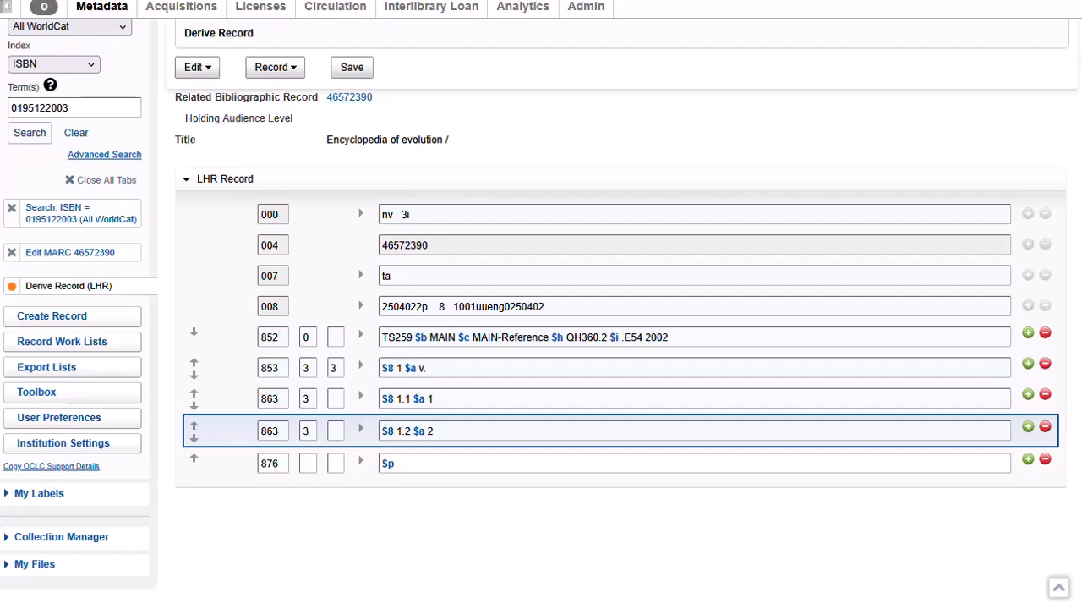
click(362, 461)
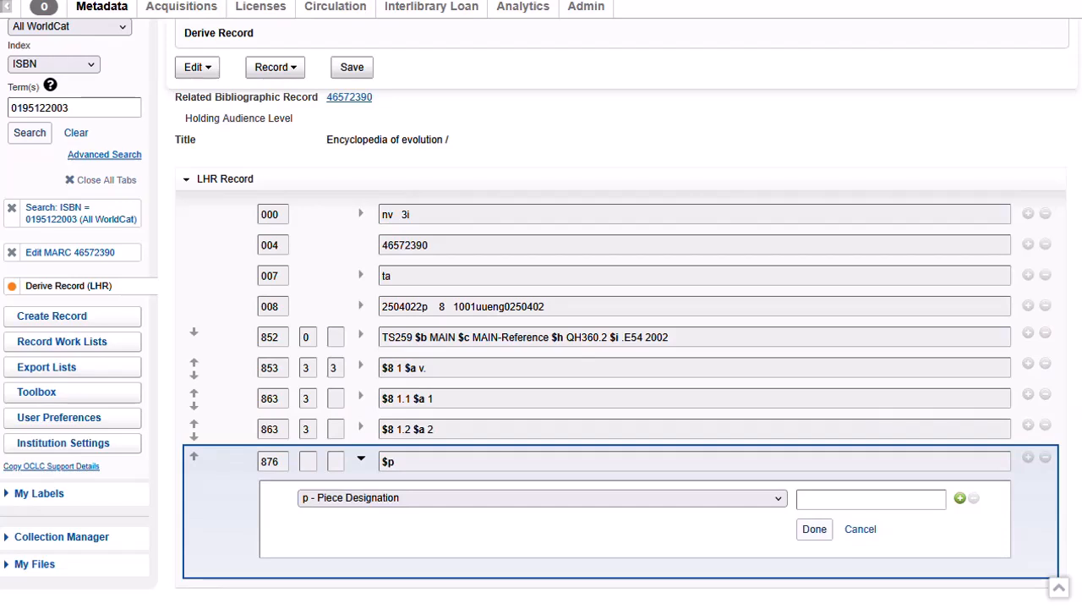
click(871, 500)
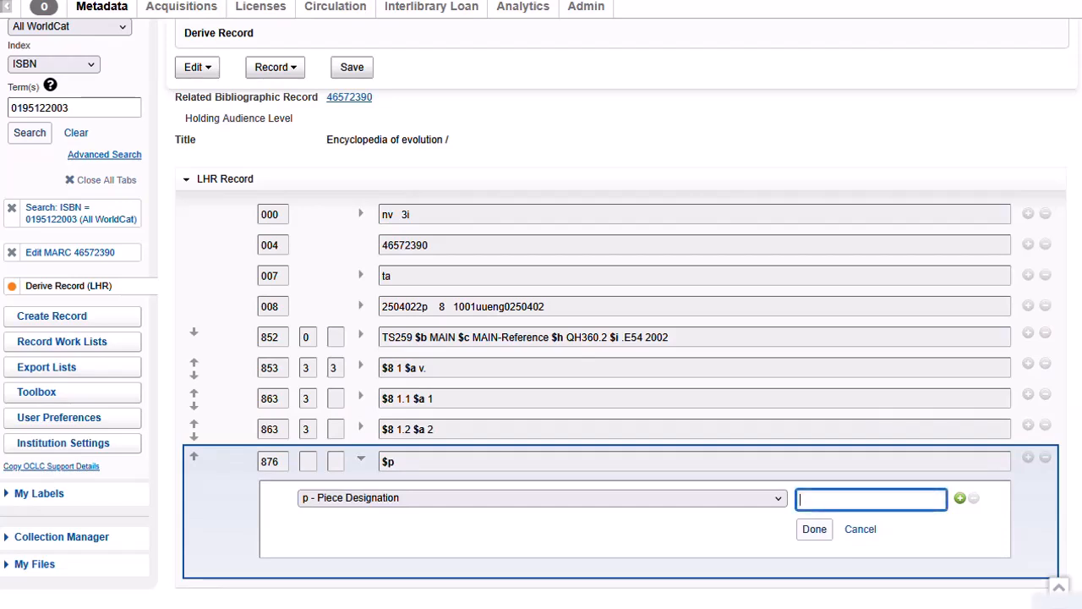
text(23452345234523)
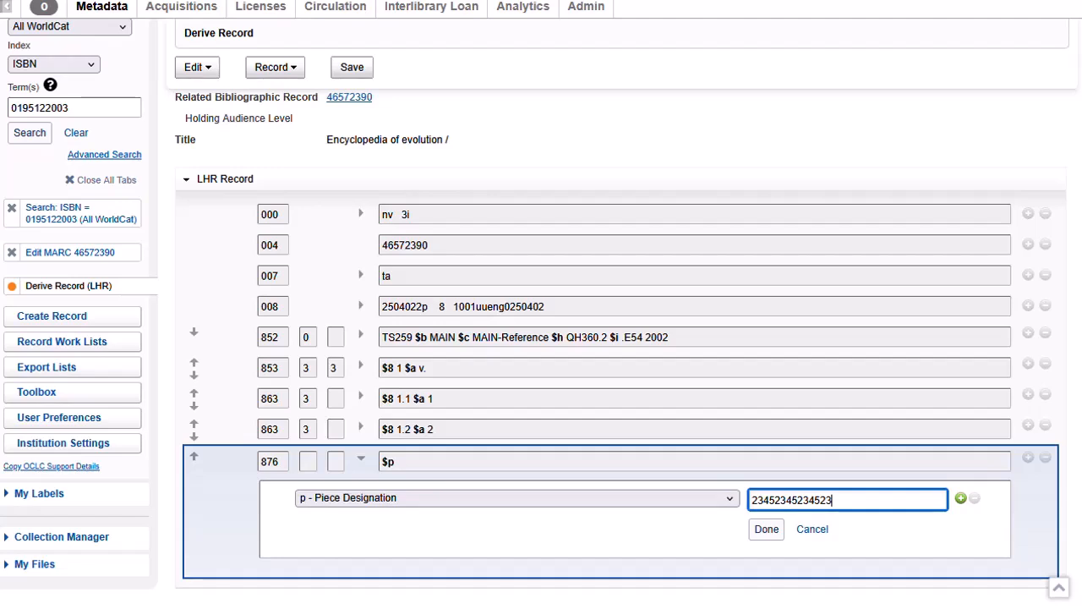
Add subfield 8 (Field Link and Sequence Number) 1.1 to the 876 field and place it before the Piece Designation.
key(Return)
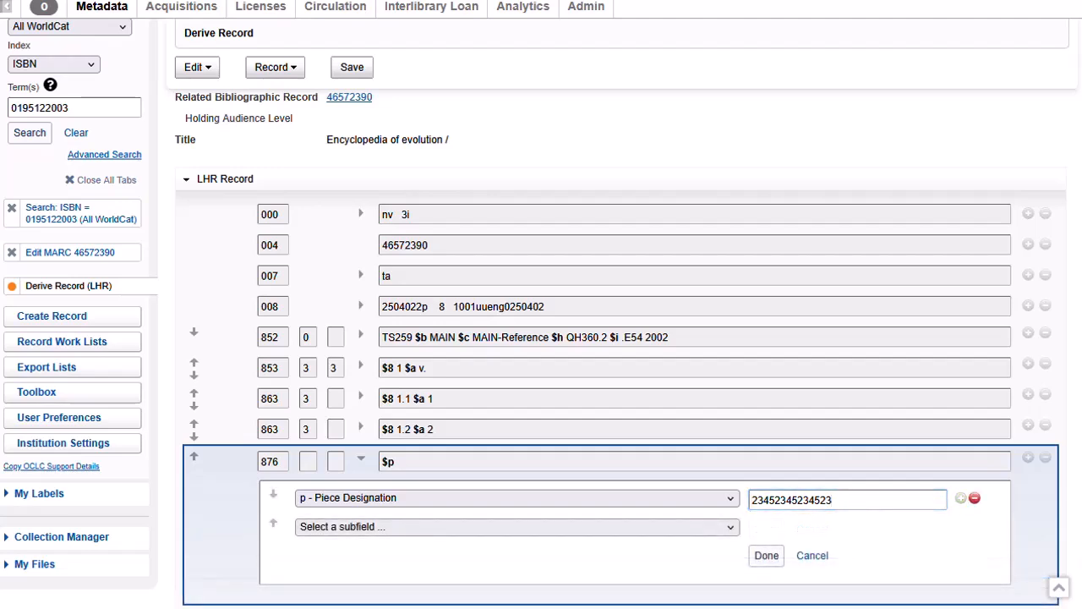
click(516, 527)
click(387, 268)
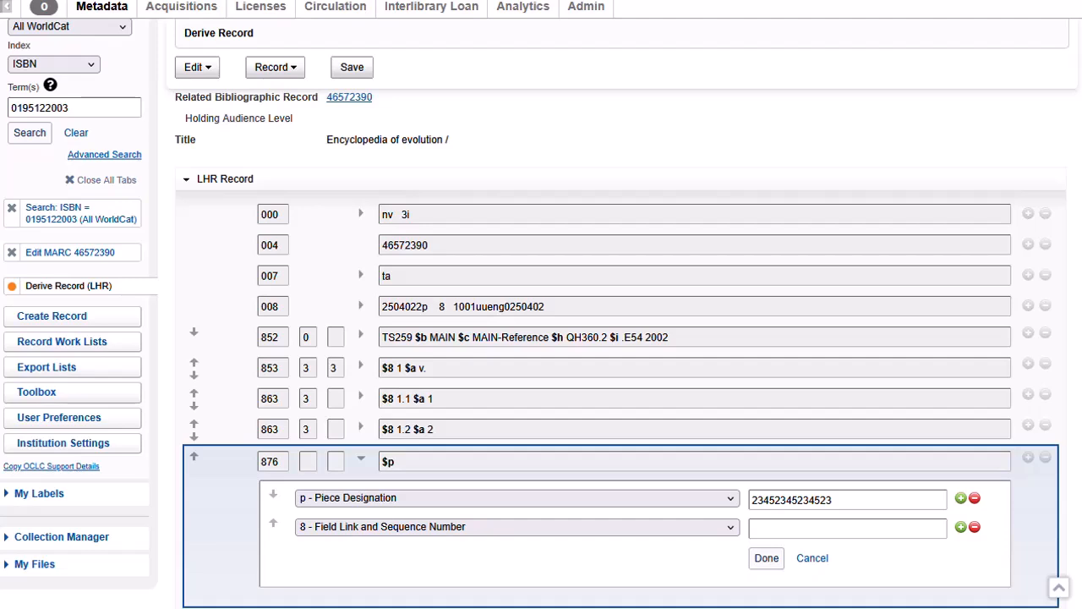
click(847, 528)
text(1.1)
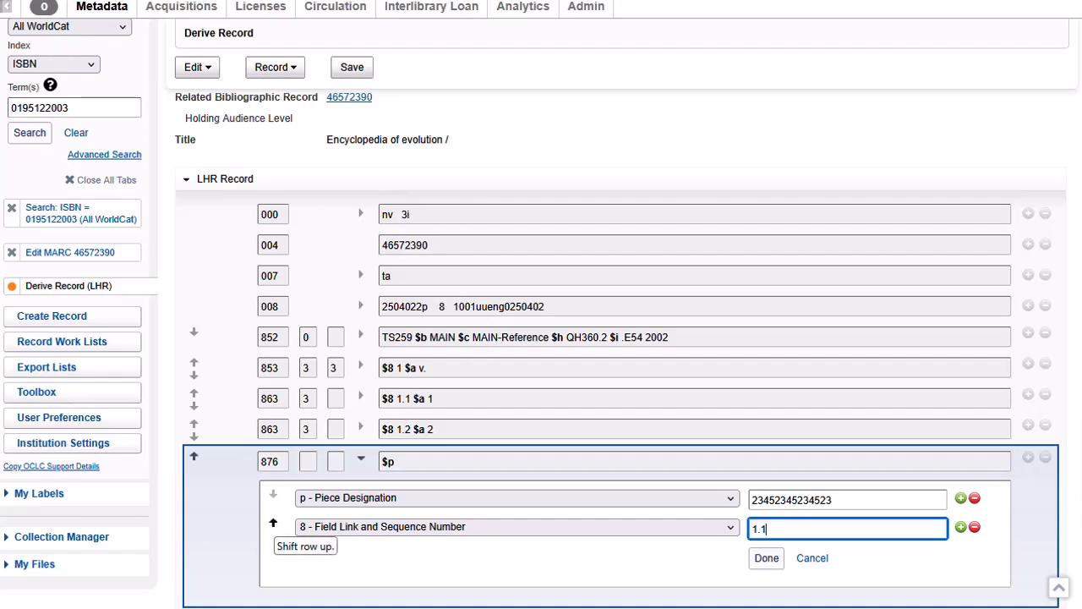
click(273, 523)
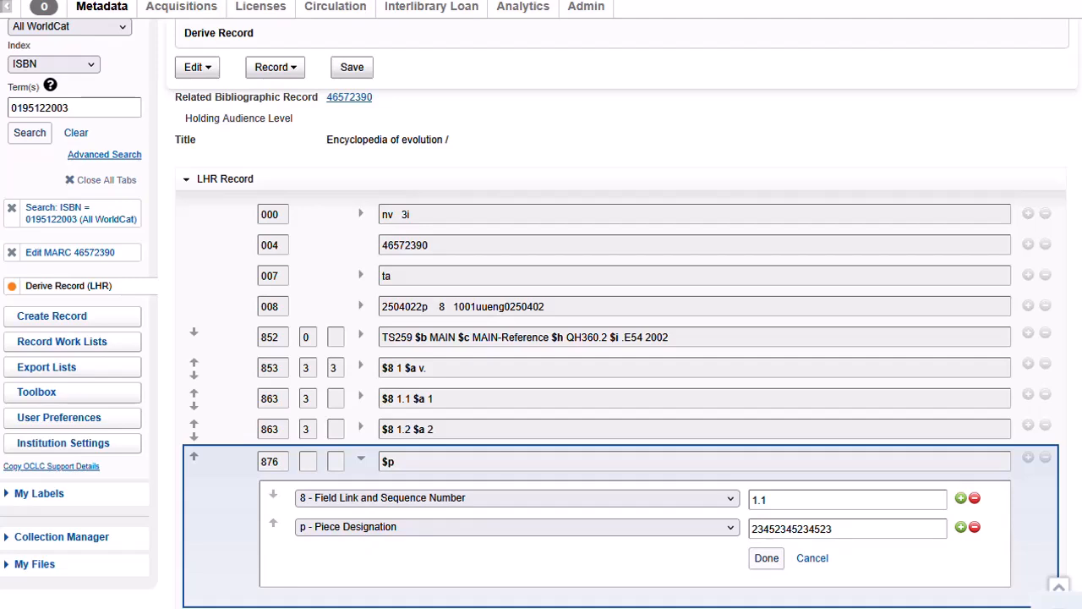
click(766, 558)
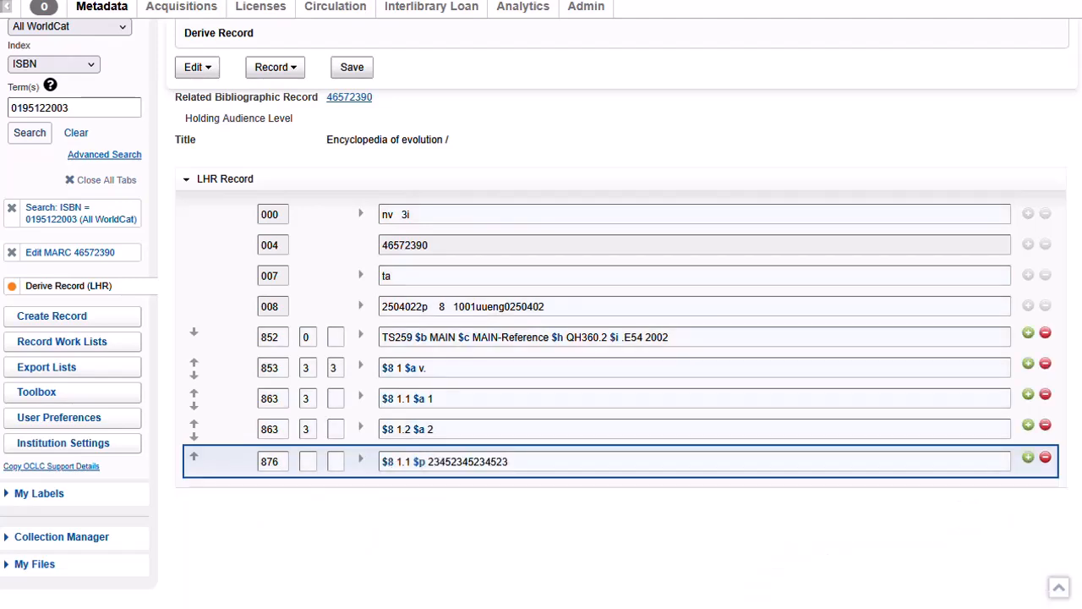
Add a second 876 field below the first with subfield 8 (Field Link and Sequence Number) 1.2.
key(Return)
text(876)
click(362, 489)
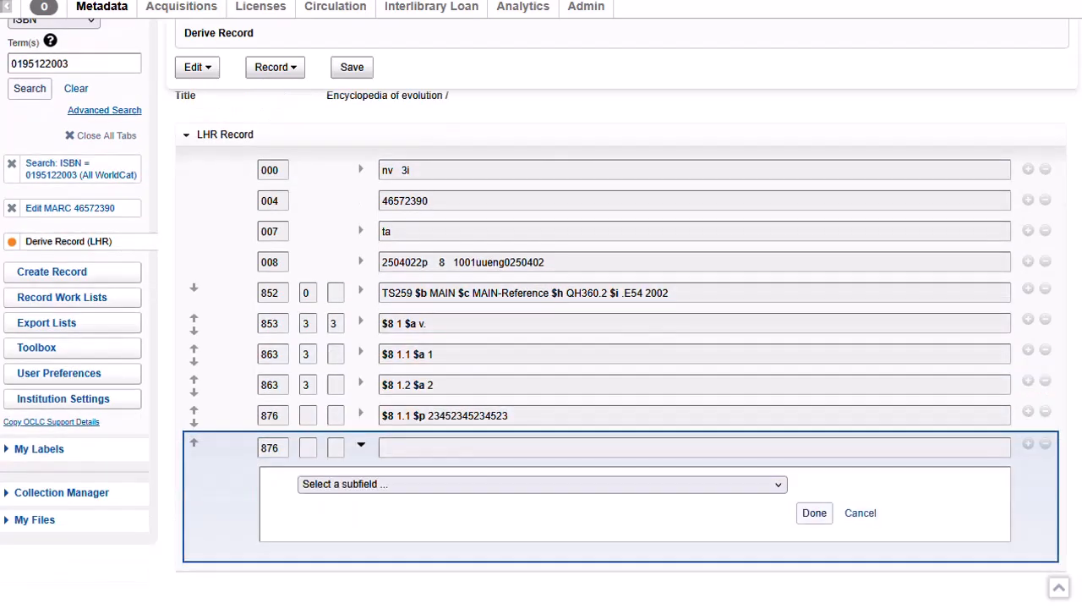
click(423, 485)
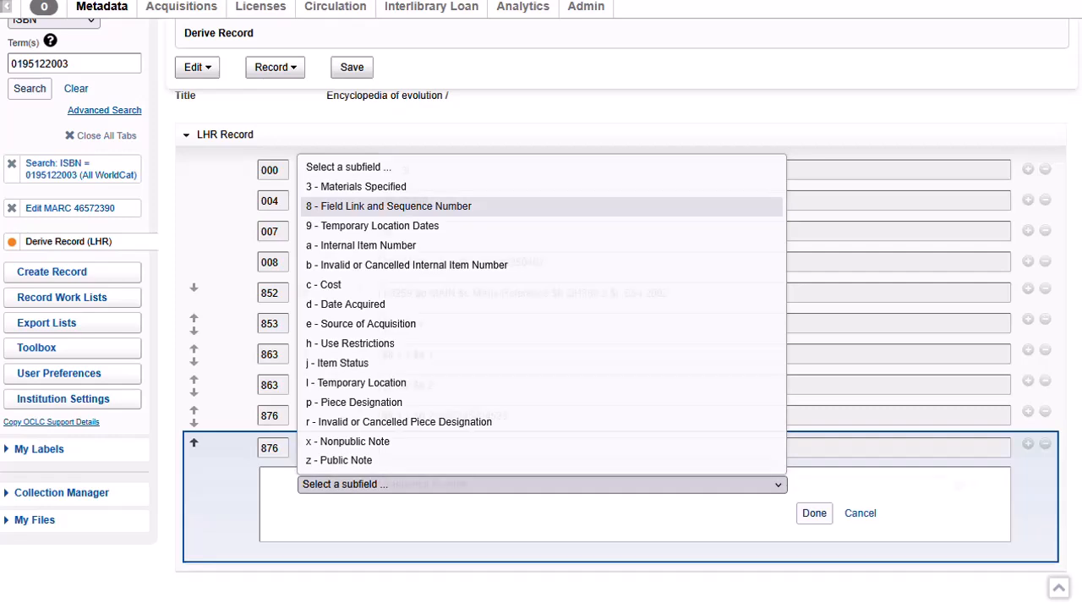
click(389, 206)
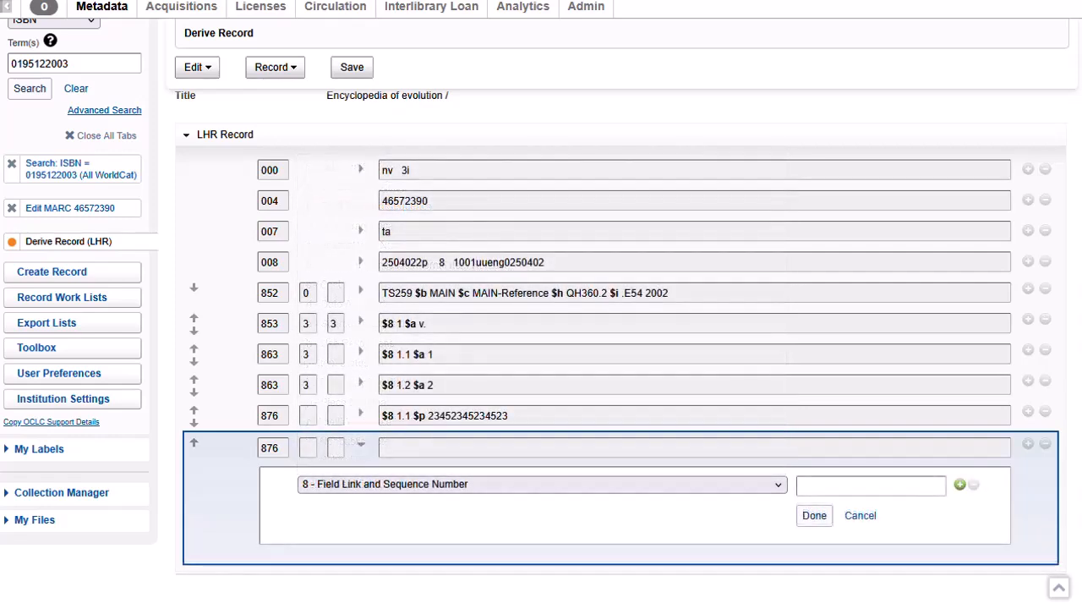
click(871, 485)
text(1.2)
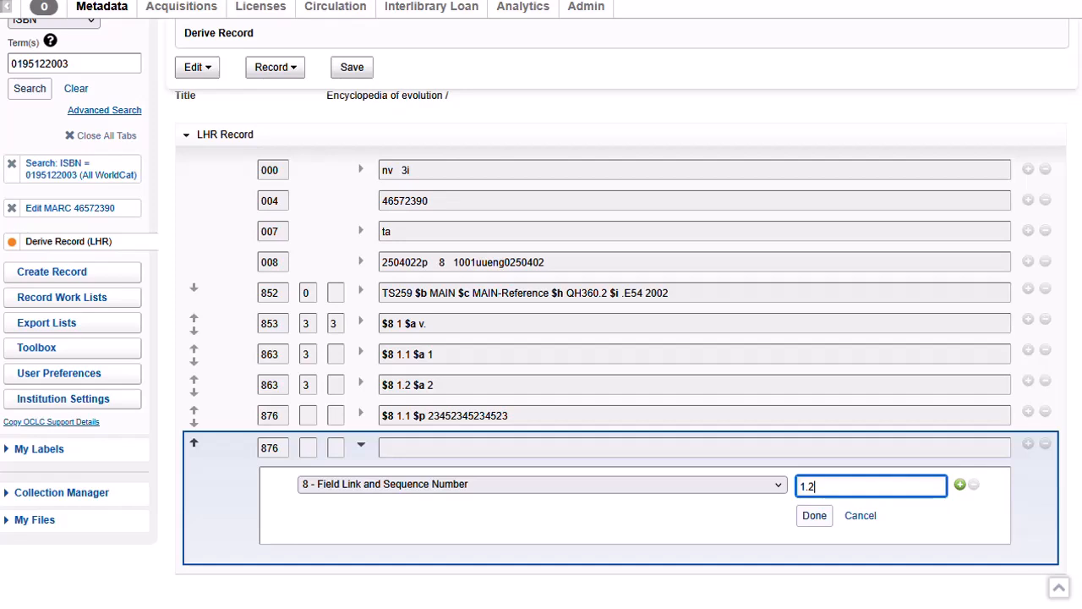
click(960, 484)
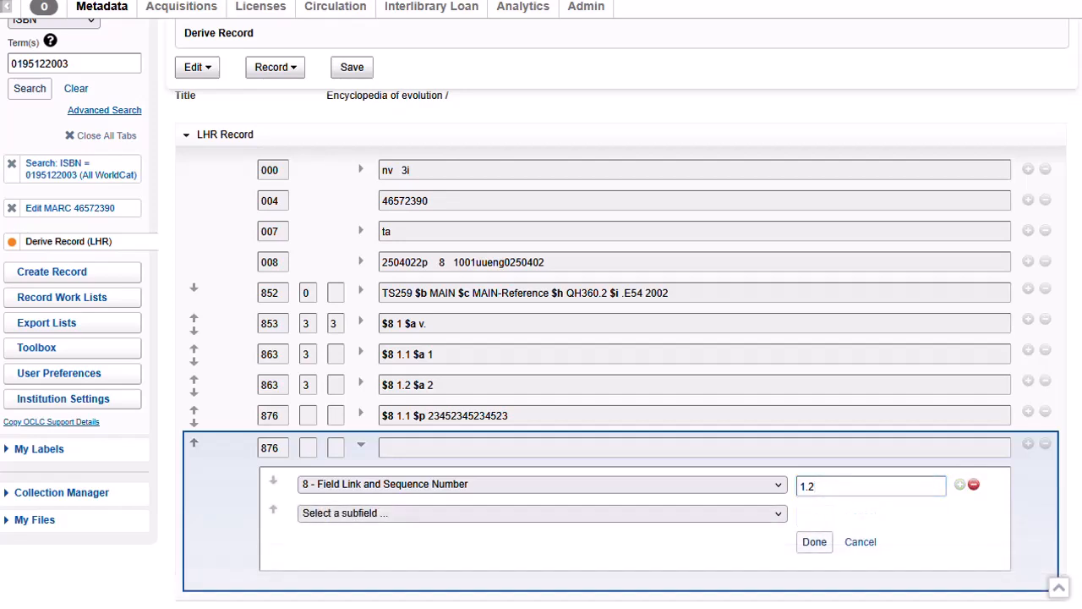
click(541, 513)
click(406, 429)
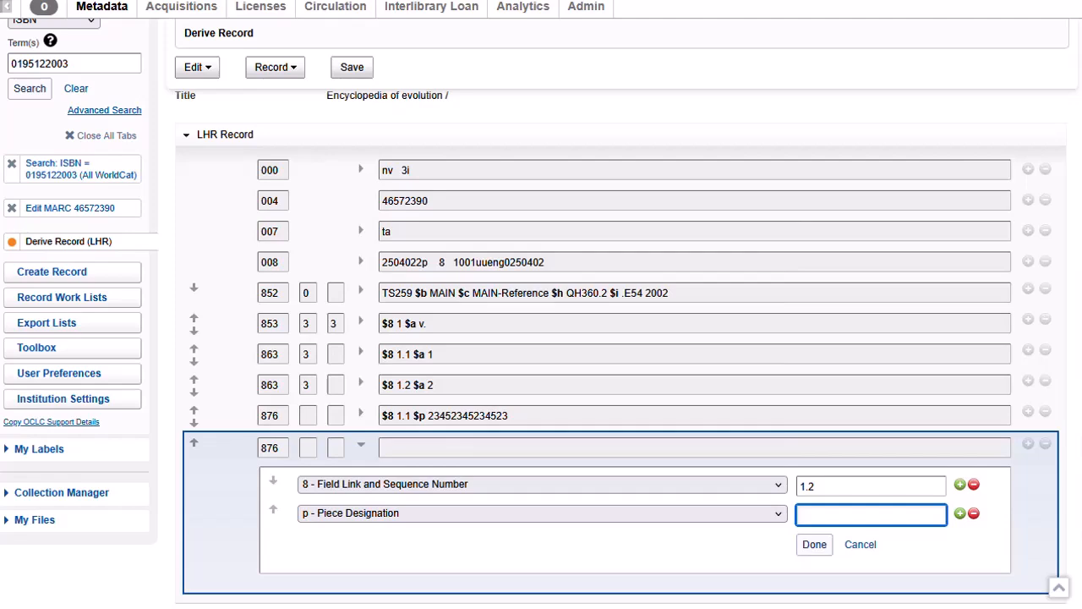
text(23536575893566)
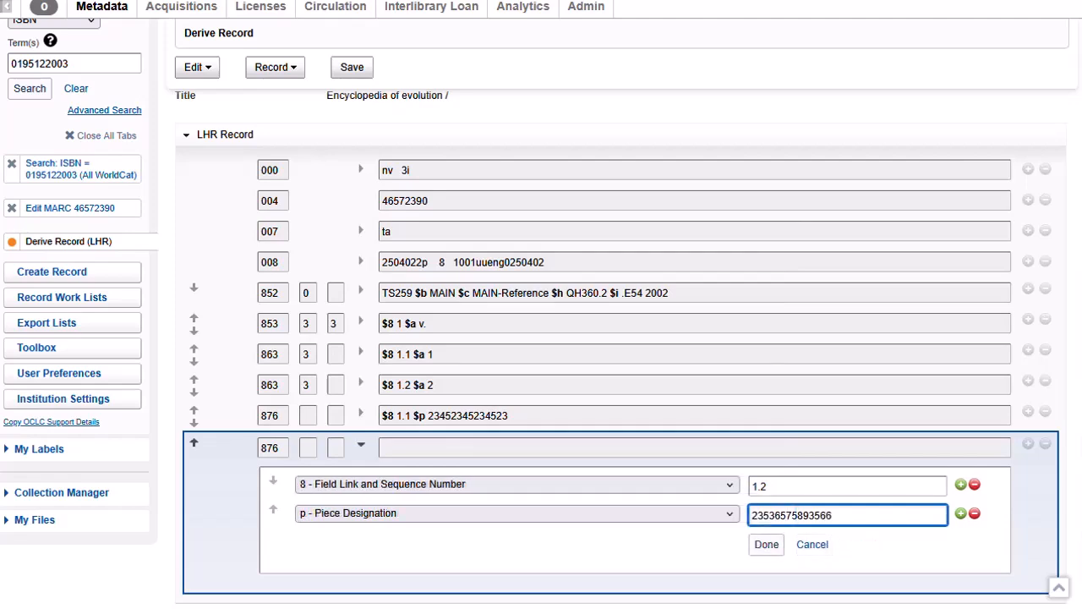
click(766, 545)
Validate the local holdings record and save it with the LHR audience level All Users.
click(275, 68)
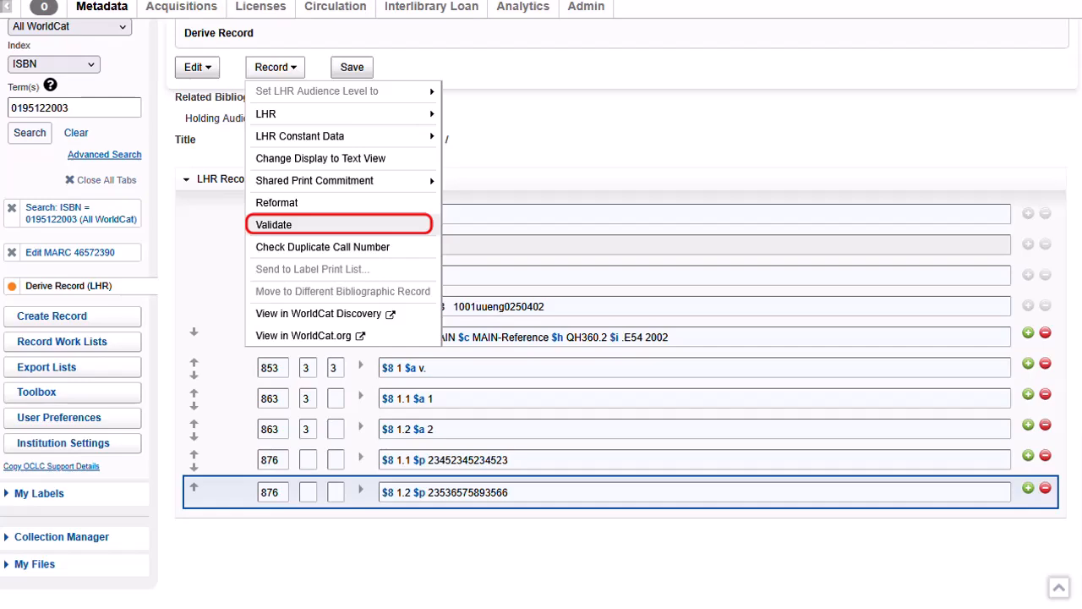
click(274, 225)
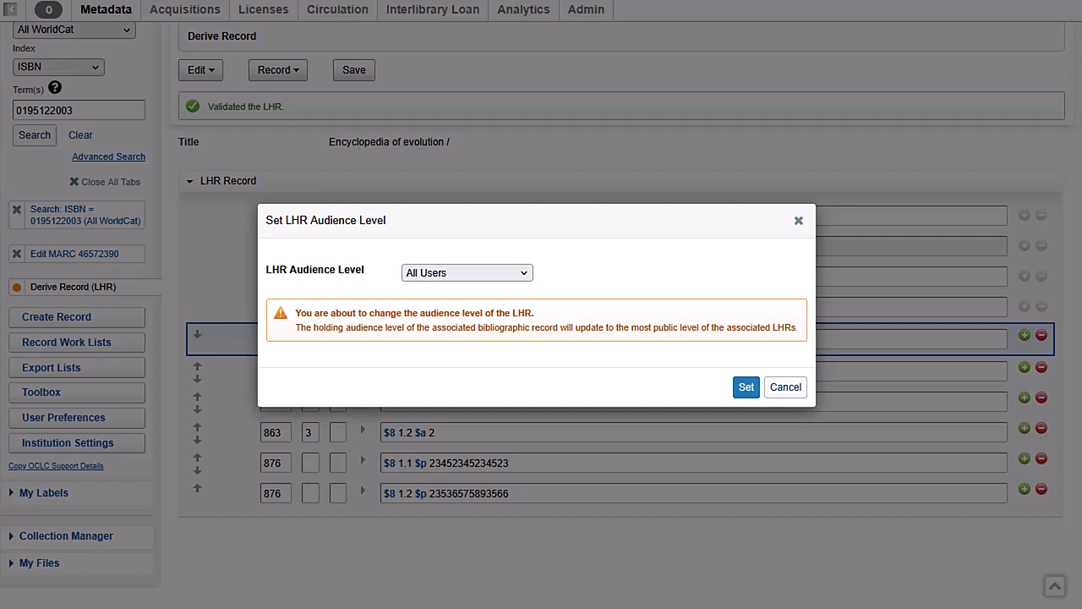
click(745, 386)
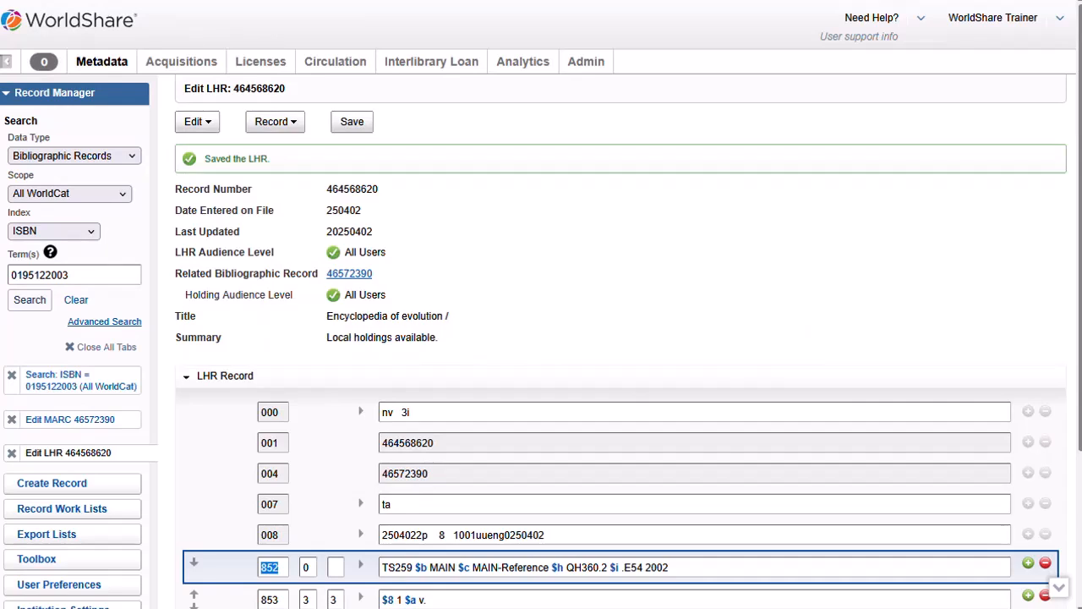
Return to bibliographic record 46572390 and open the Summary text of its LHRs section for editing.
click(274, 121)
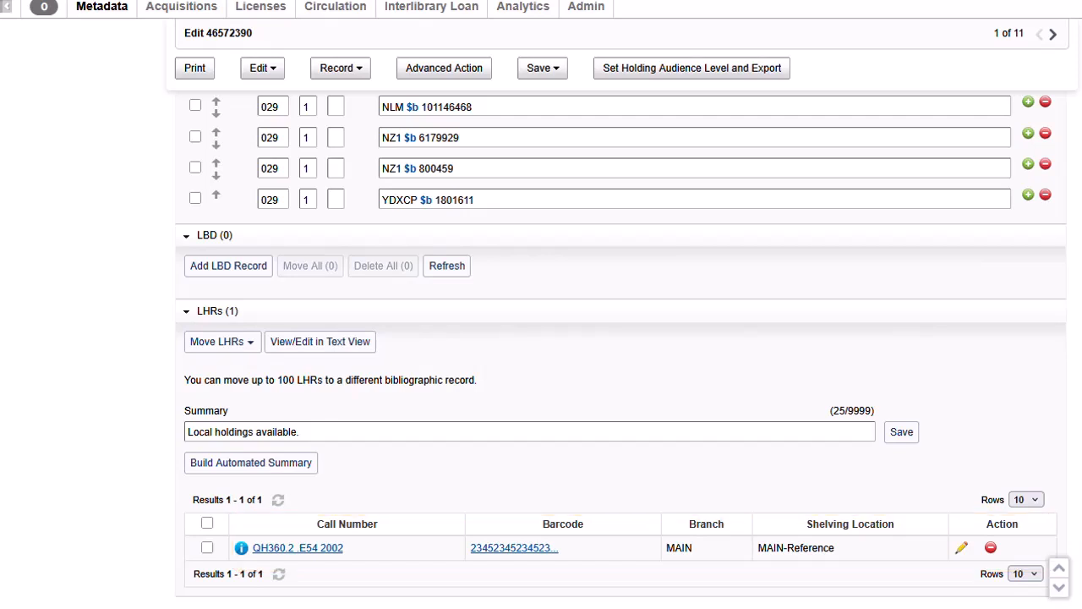
click(301, 433)
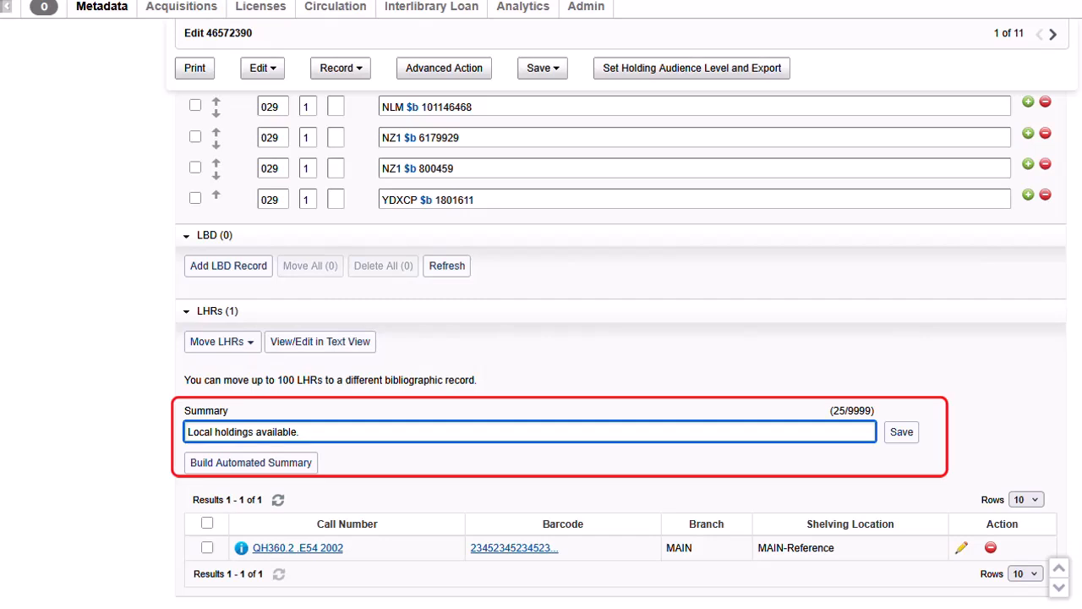